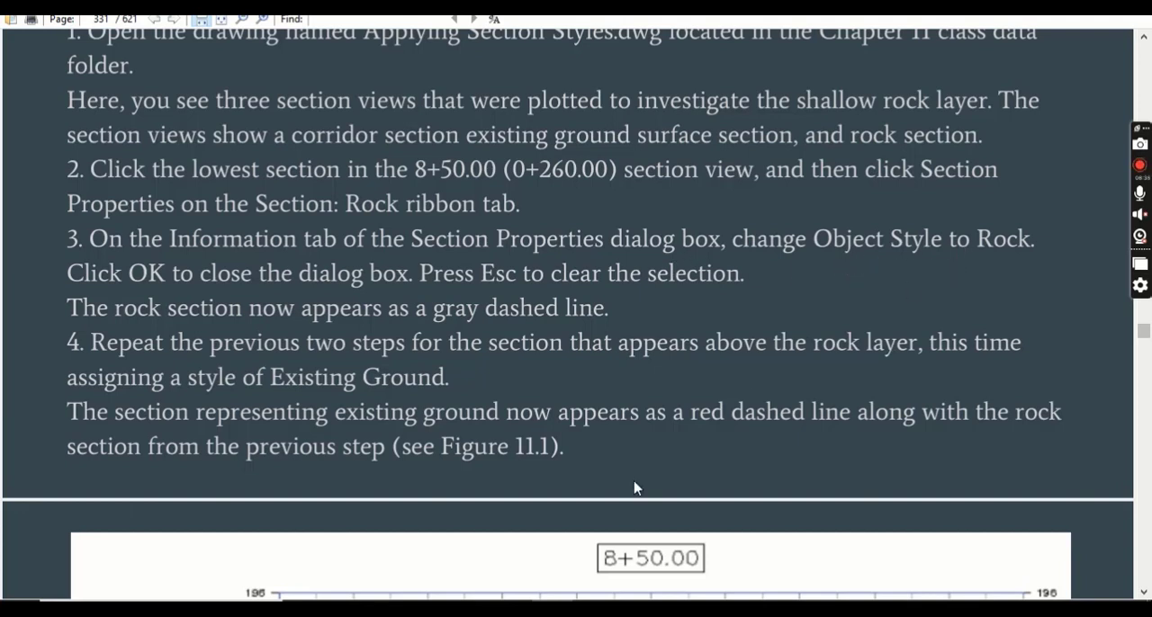
# Switch to Civil 3D and apply the Rock object style to the rock section in the 0+260.00 section view.
pyautogui.click(468, 609)
pyautogui.click(637, 608)
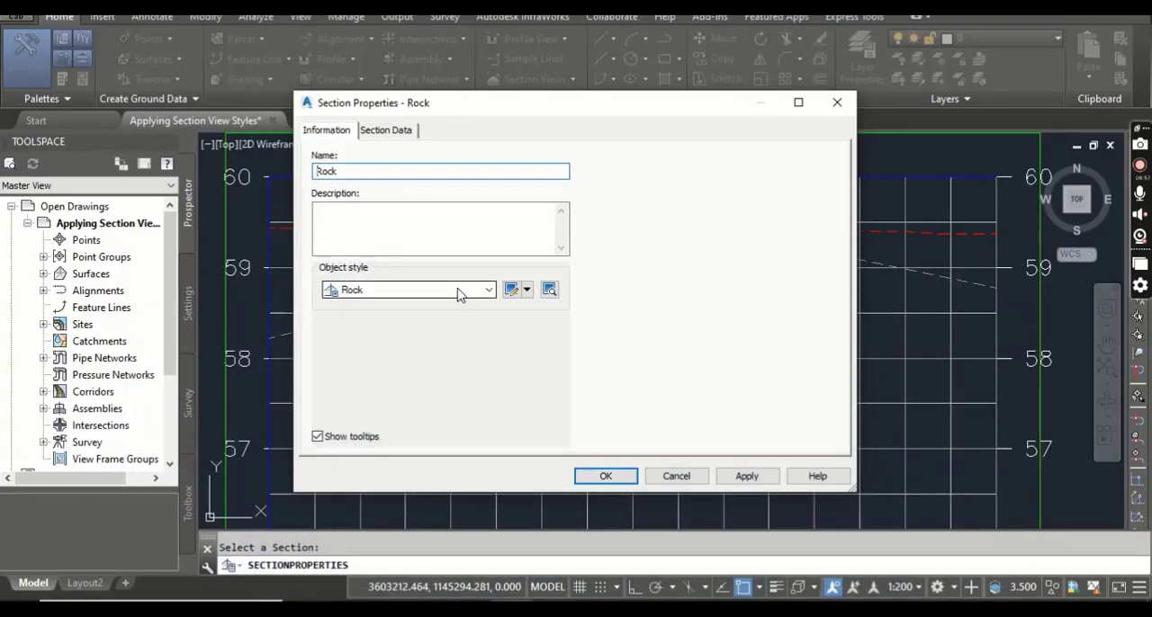
pyautogui.click(594, 475)
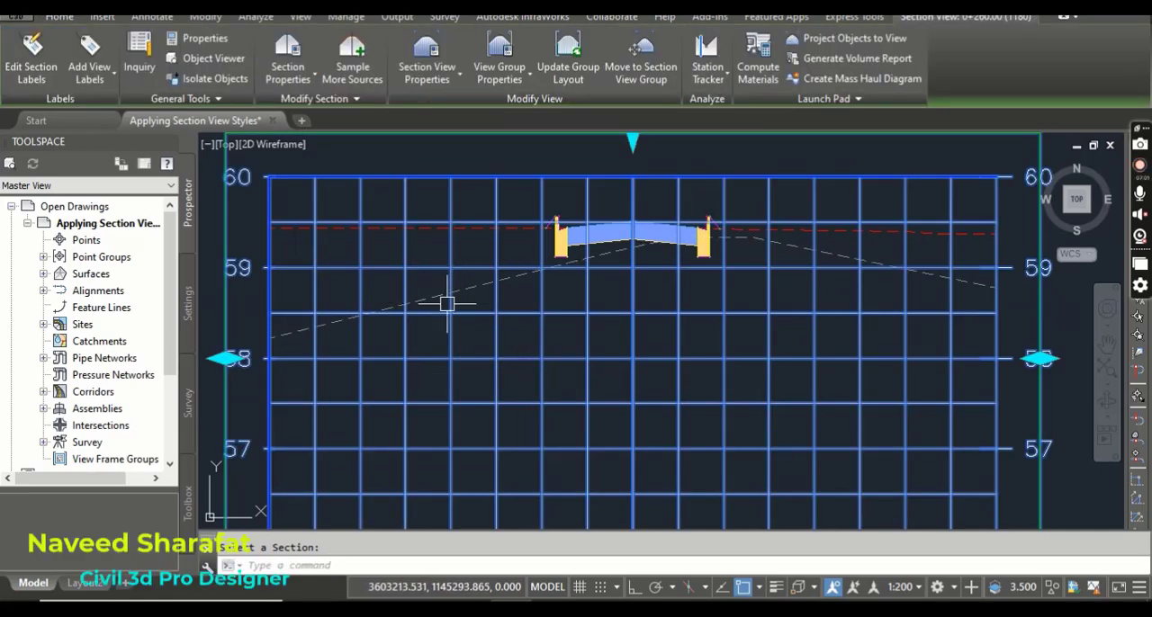
# Switch to the PDF manual and read the instructions for styling the existing ground section, including Figure 11.1.
pyautogui.click(608, 609)
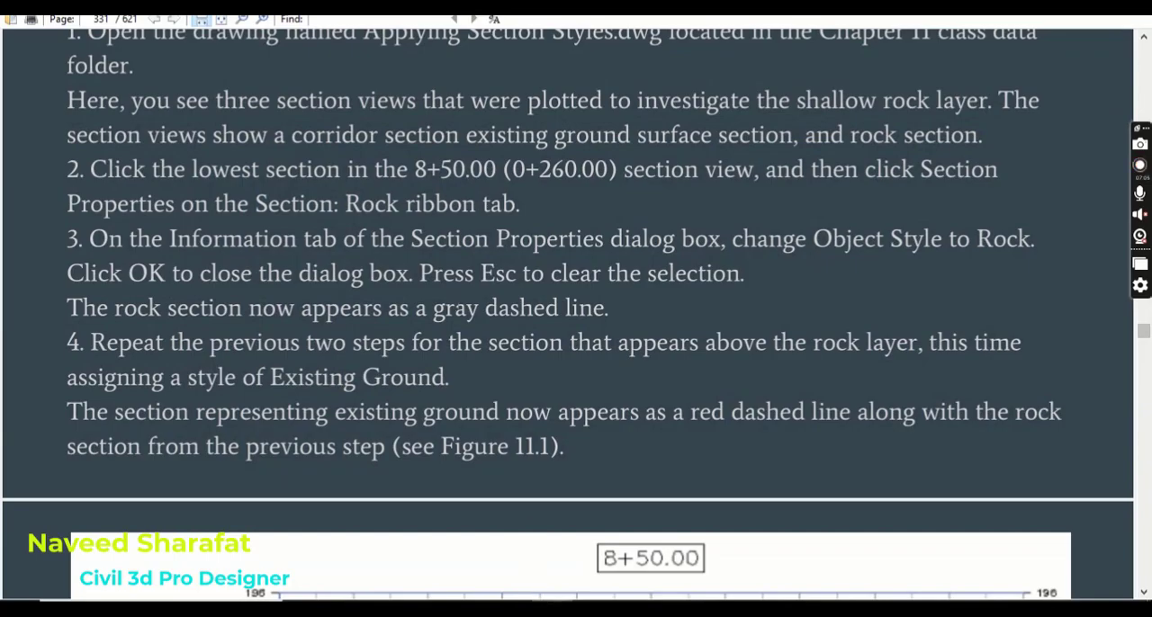
pyautogui.click(560, 608)
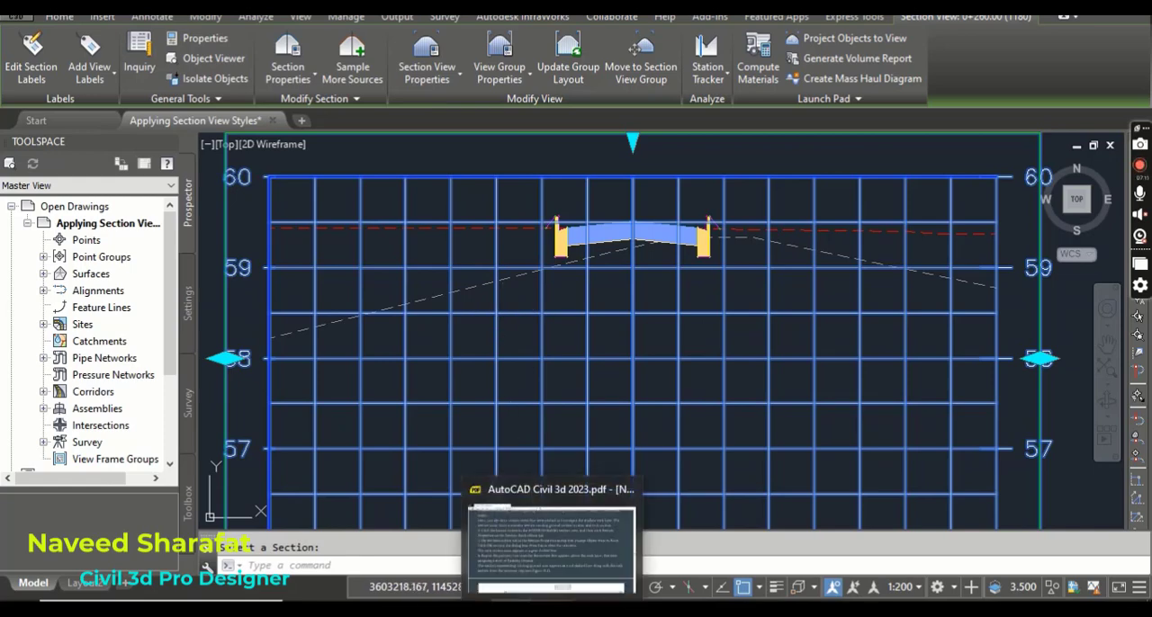
pyautogui.click(562, 608)
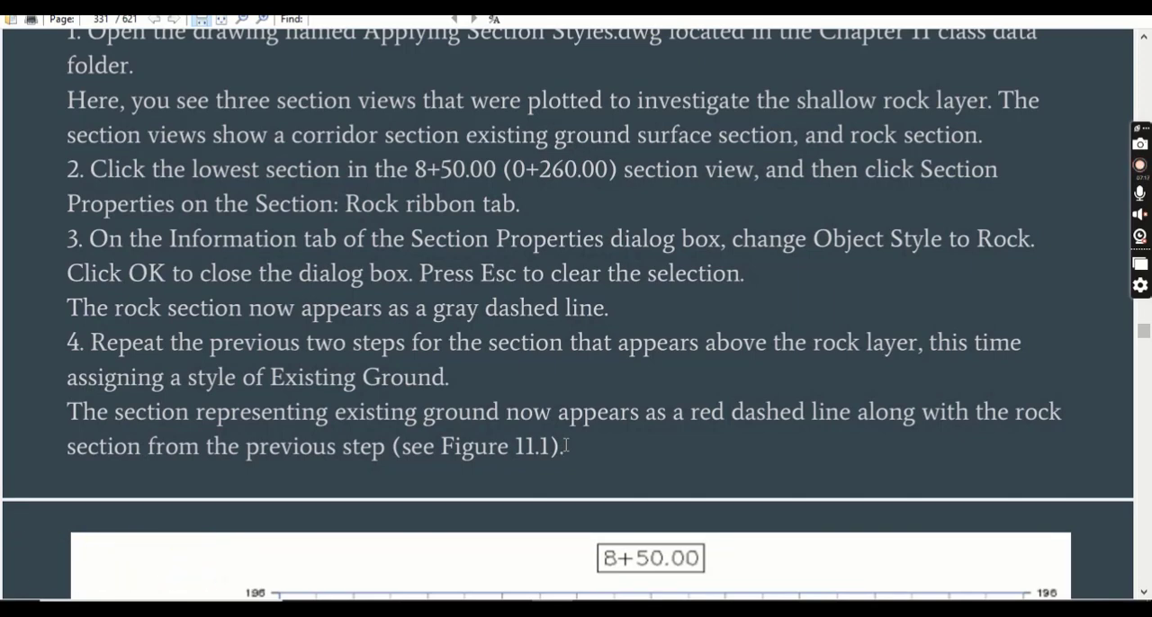
pyautogui.scroll(-3, 550, 407)
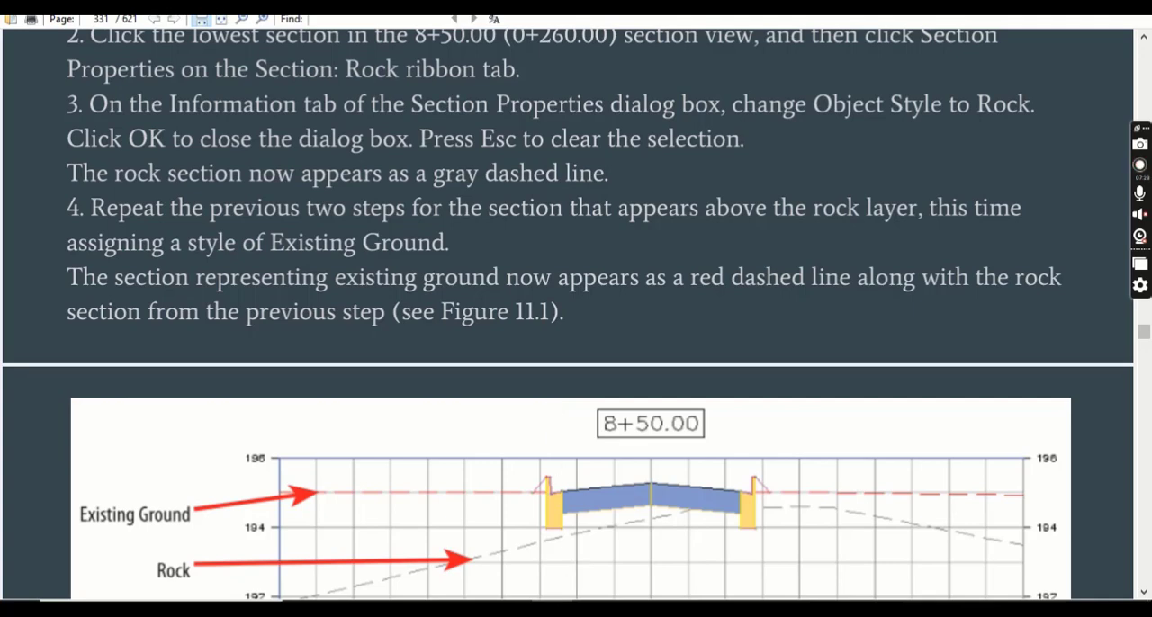
# Return to Civil 3D and assign the Existing Ground object style to the EG section in the 0+260.00 section view.
pyautogui.click(553, 609)
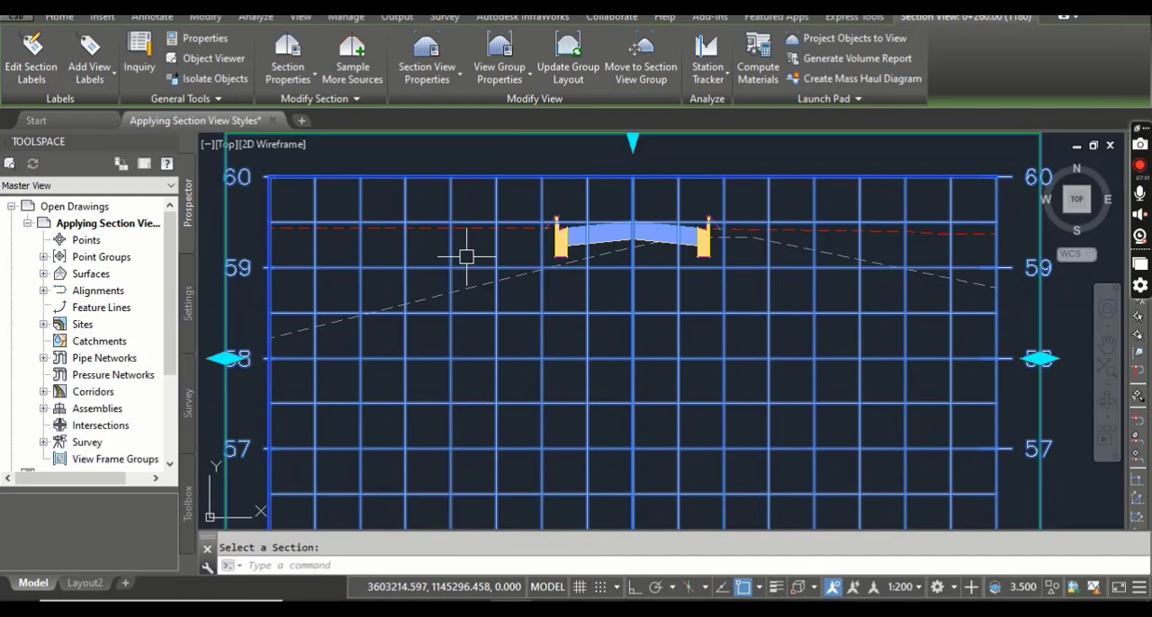
pyautogui.scroll(-1, 471, 234)
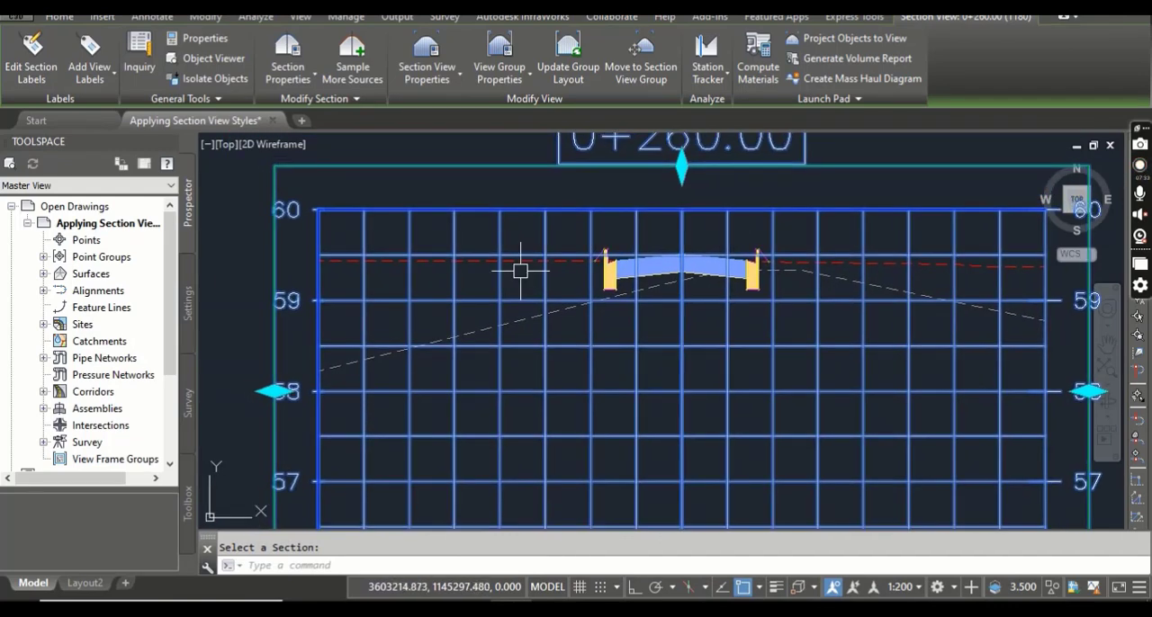
pyautogui.scroll(3, 504, 265)
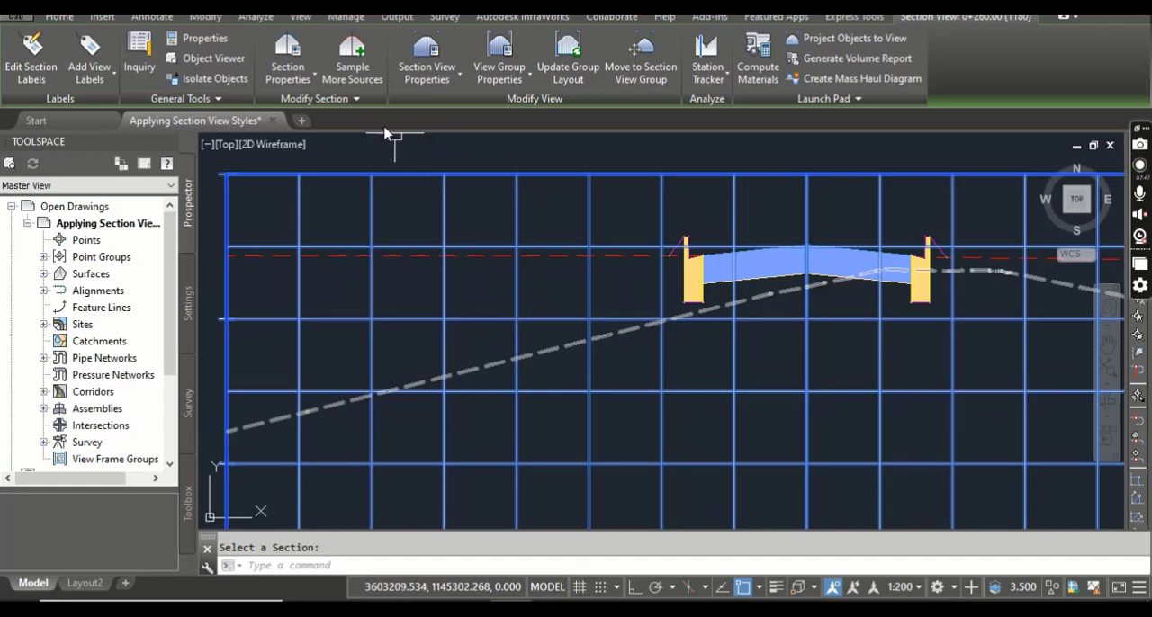
pyautogui.click(284, 52)
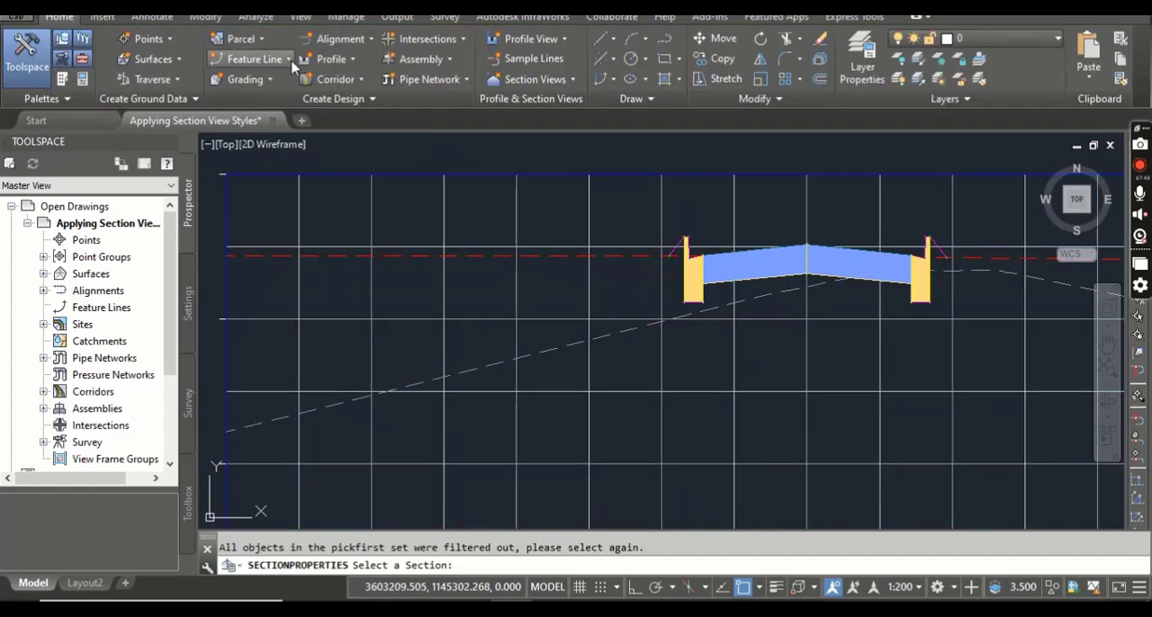
pyautogui.click(487, 256)
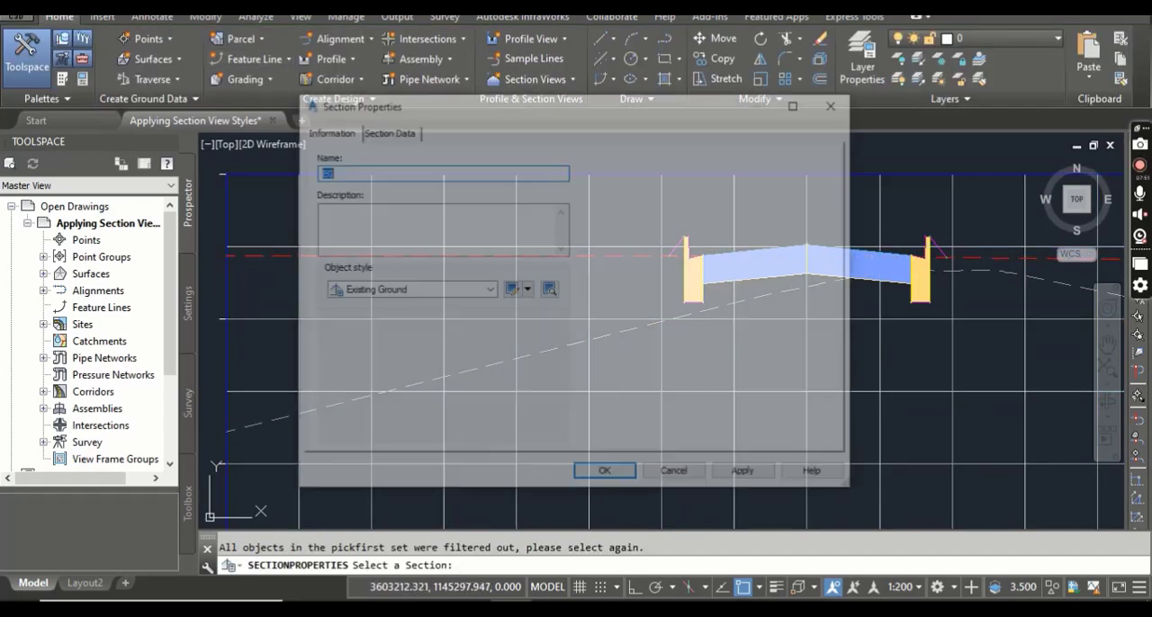
pyautogui.click(385, 290)
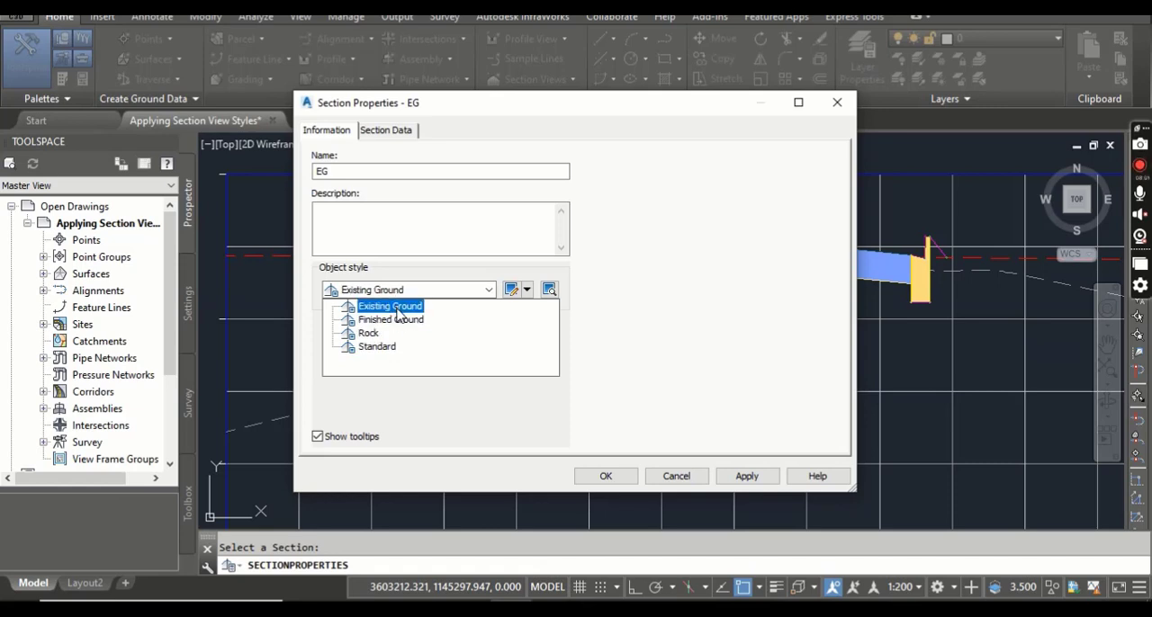
pyautogui.click(397, 308)
pyautogui.click(602, 475)
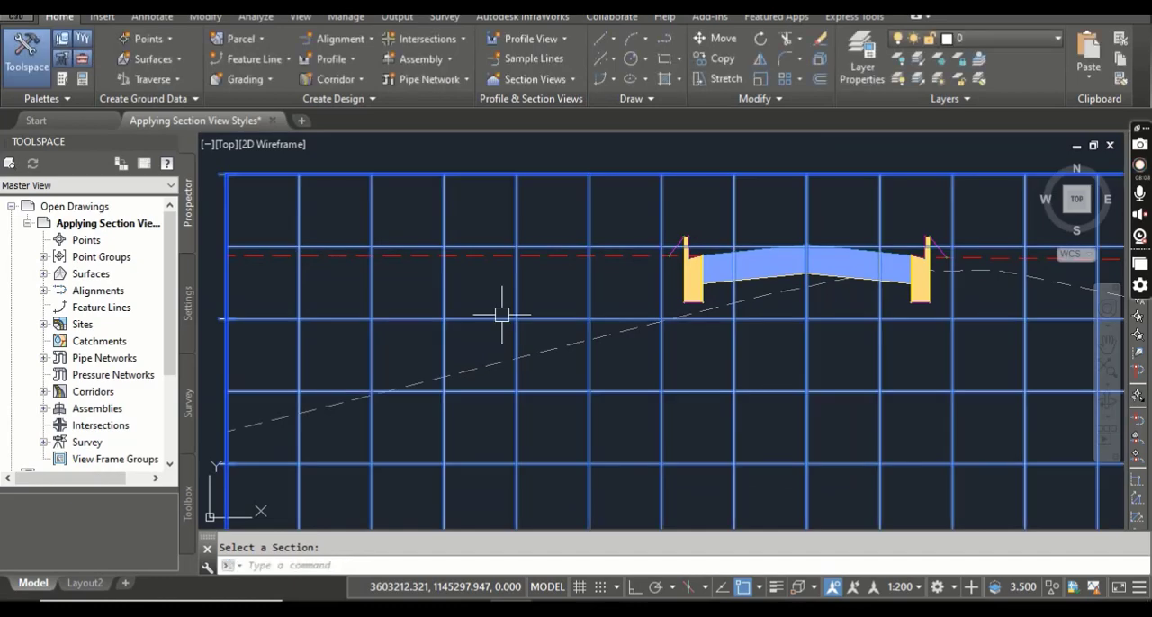
# Examine how the rock and existing ground sections are displayed in the 0+260.00 section view.
pyautogui.scroll(-2, 488, 314)
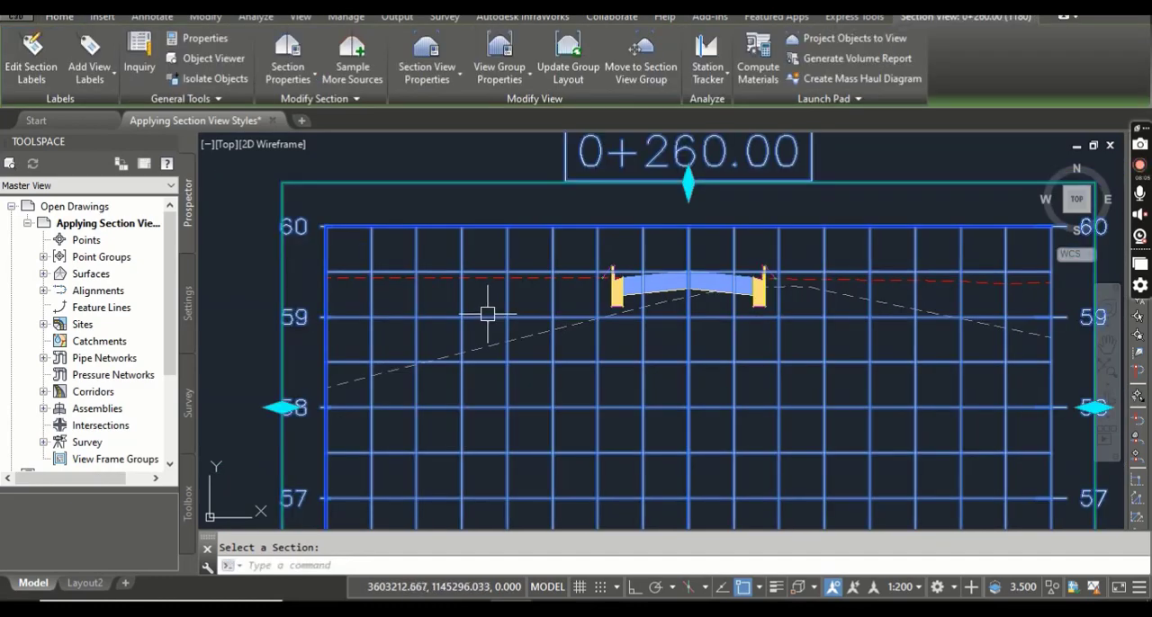
pyautogui.scroll(2, 536, 289)
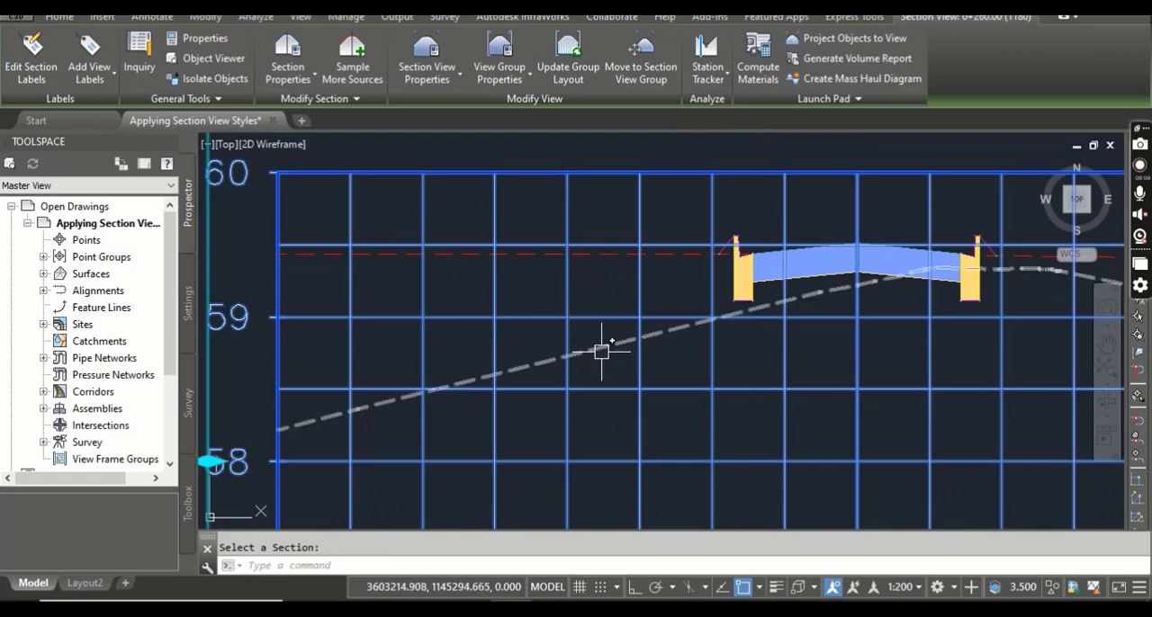
pyautogui.moveTo(602, 351)
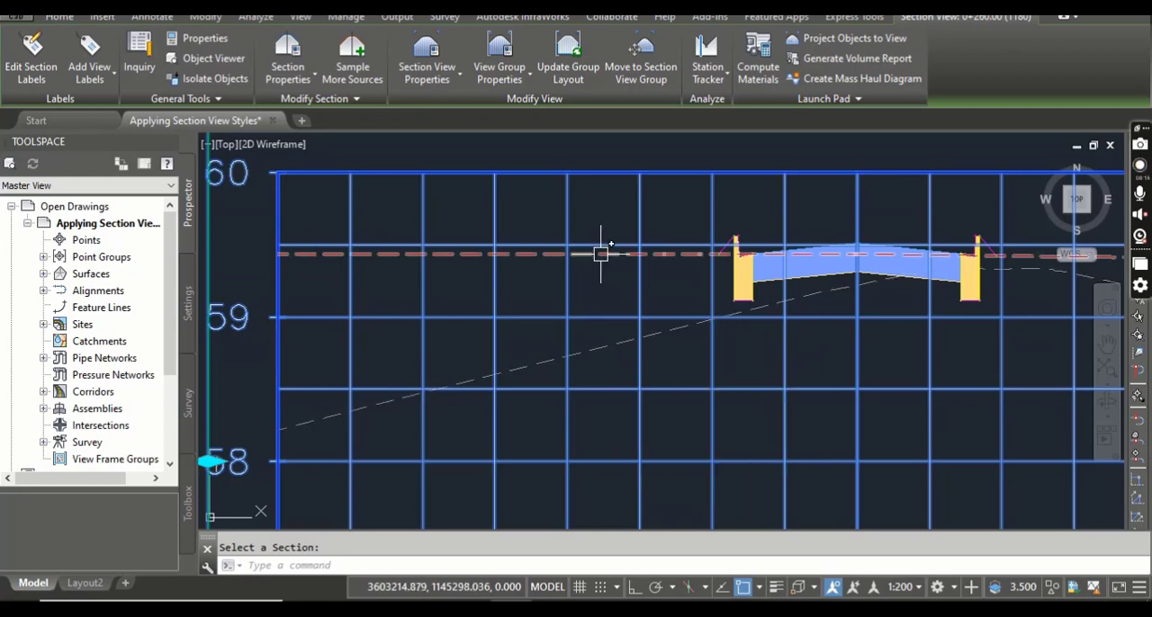
pyautogui.moveTo(601, 254)
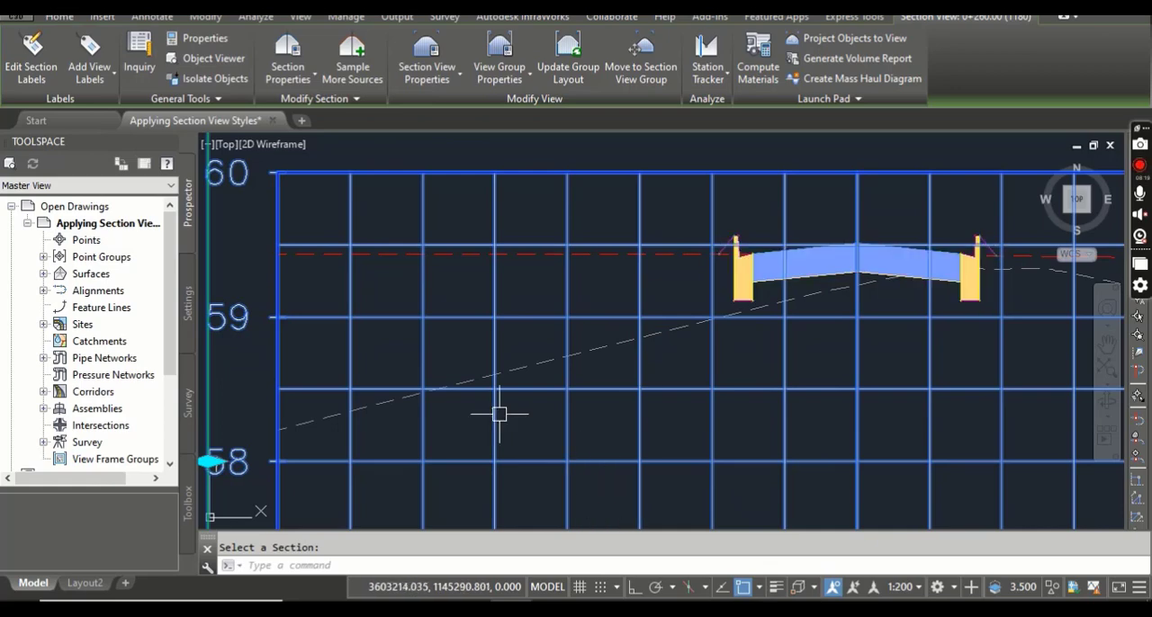
pyautogui.scroll(-3, 500, 414)
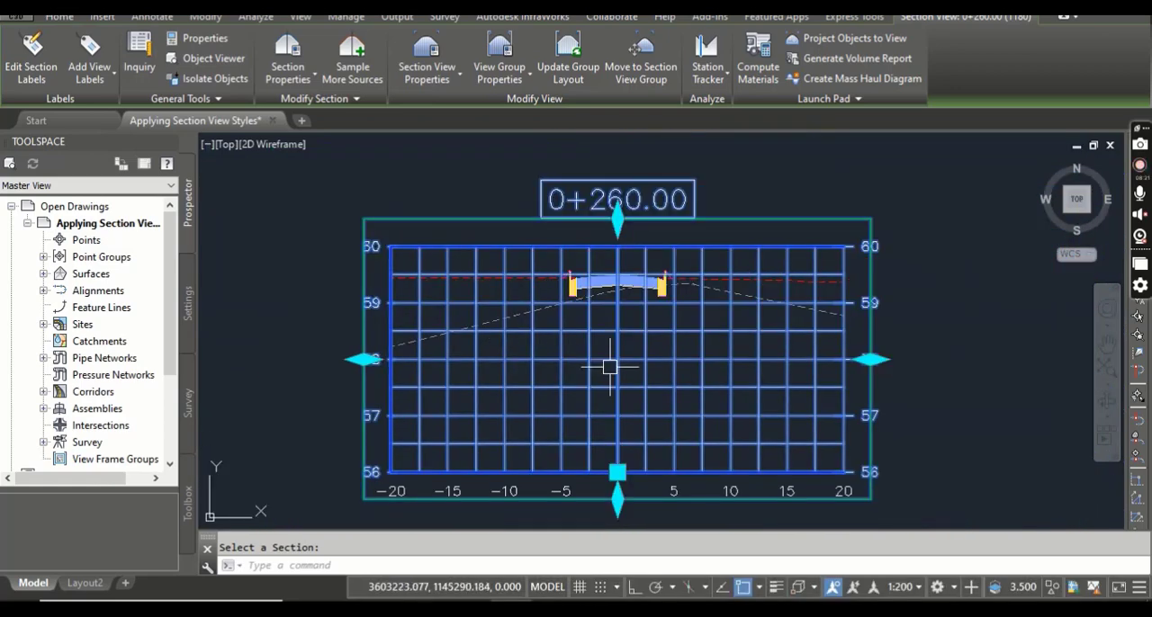
pyautogui.moveTo(610, 367); pyautogui.dragTo(585, 342, button='middle')
pyautogui.moveTo(649, 350)
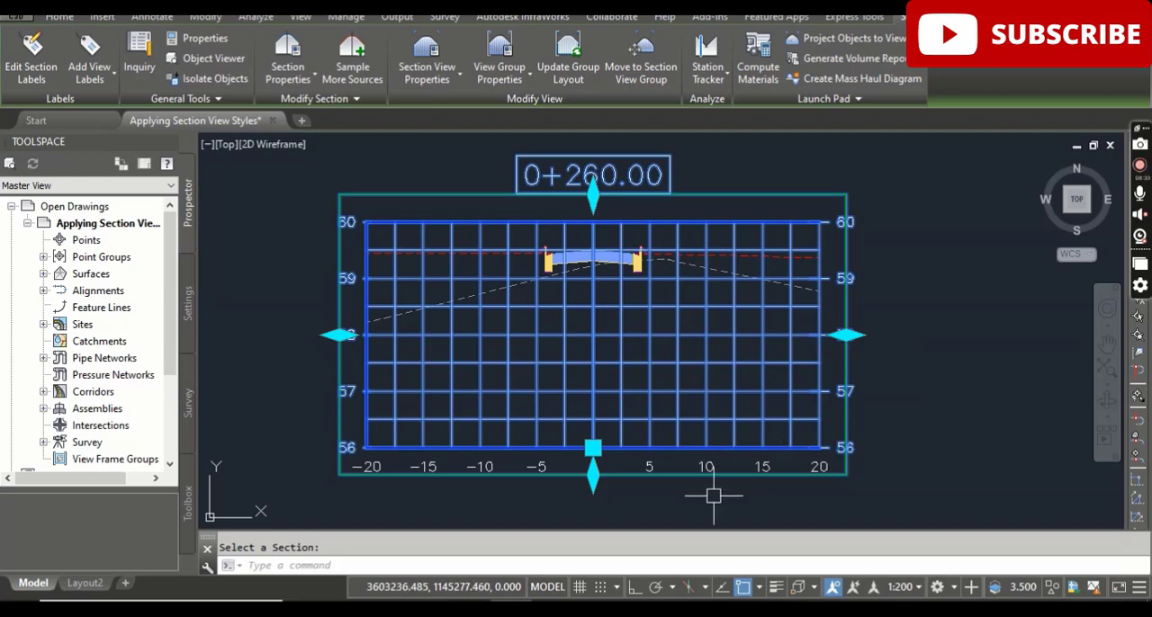
# Switch to the PDF manual and read steps 5 to 7 on styling the sections in the 0+270.00 section view.
pyautogui.click(554, 549)
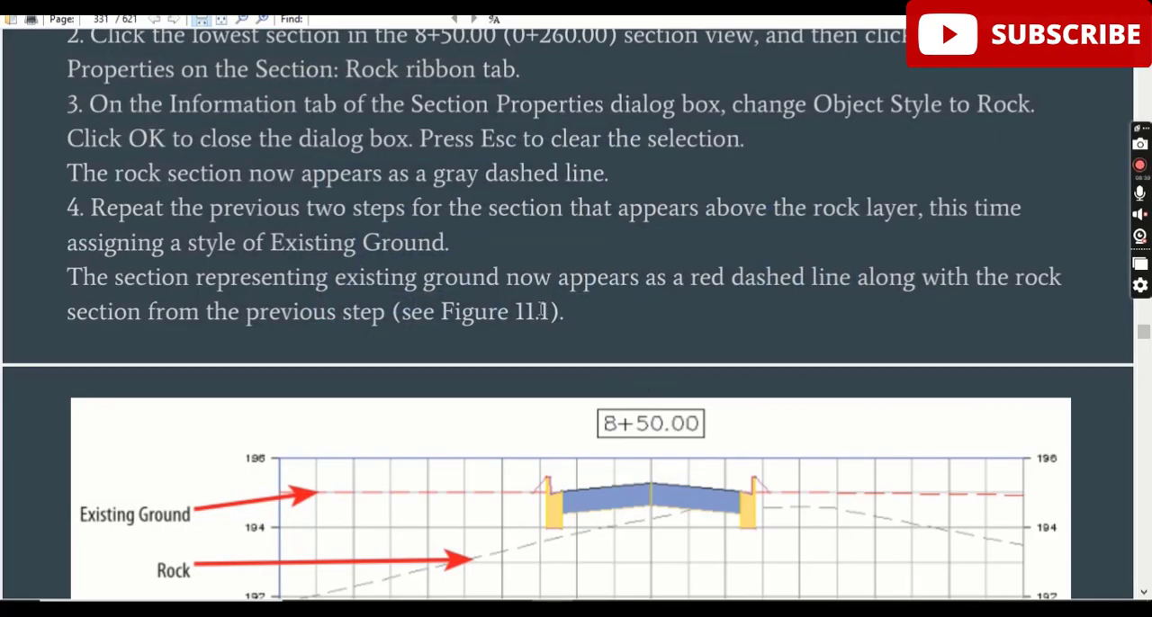
pyautogui.scroll(-5, 540, 309)
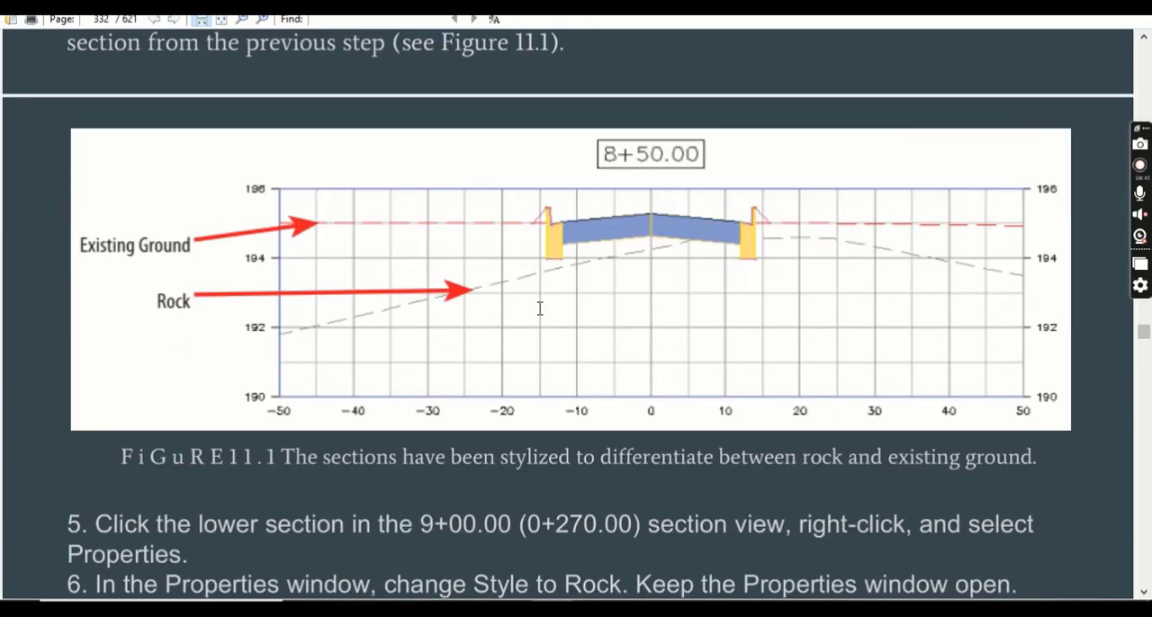
pyautogui.scroll(-5, 540, 309)
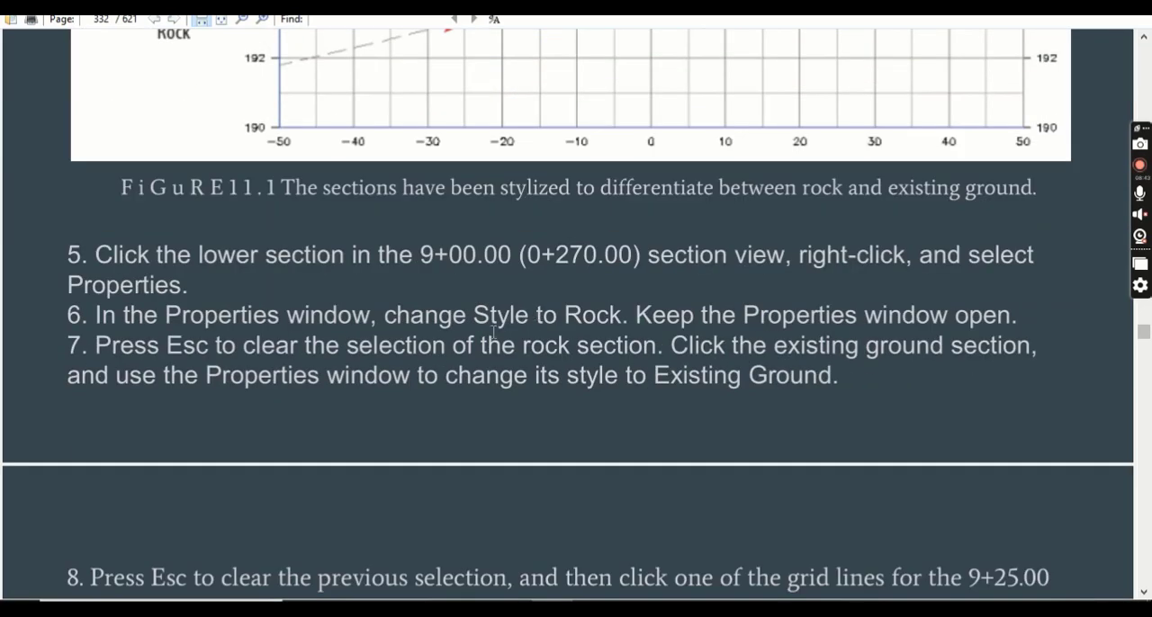
pyautogui.scroll(-1, 492, 333)
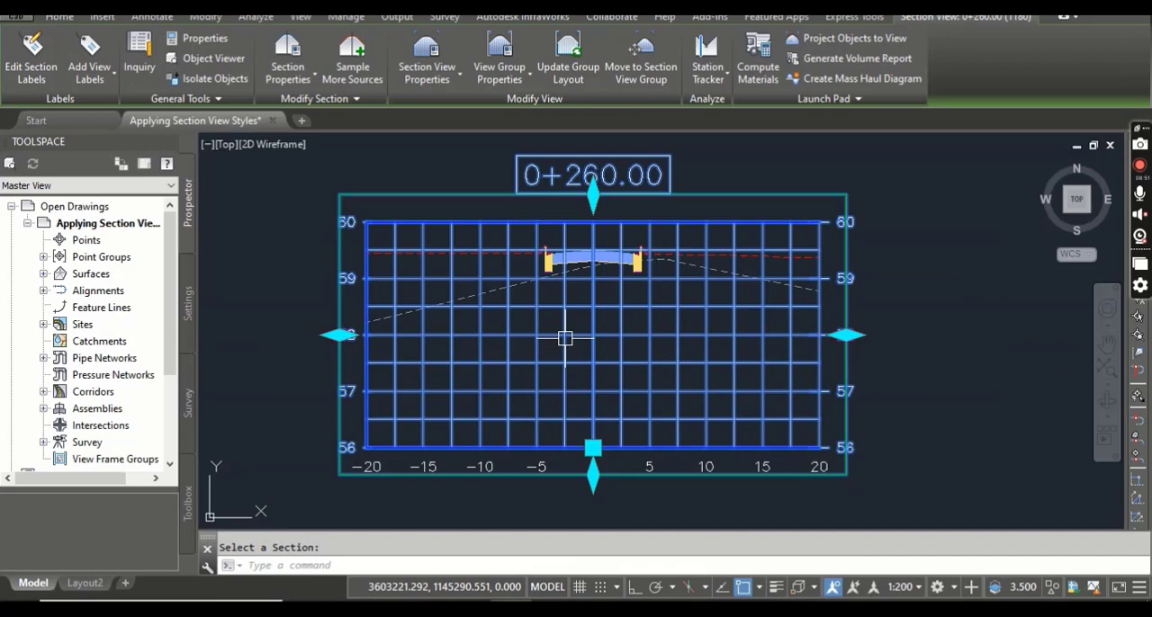
# Back in Civil 3D, clear the 0+260.00 selection and open the object properties of the 0+270.00 section view.
pyautogui.moveTo(566, 337); pyautogui.dragTo(600, 529, button='middle')
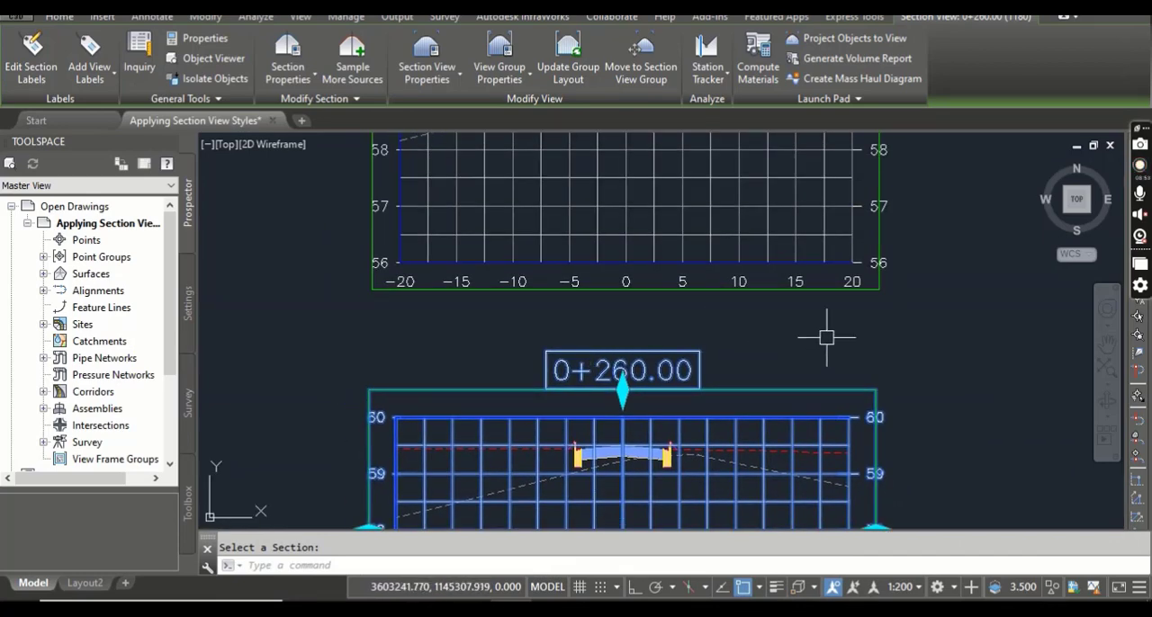
pyautogui.press('Escape')
pyautogui.moveTo(822, 329); pyautogui.dragTo(820, 459, button='middle')
pyautogui.click(712, 309)
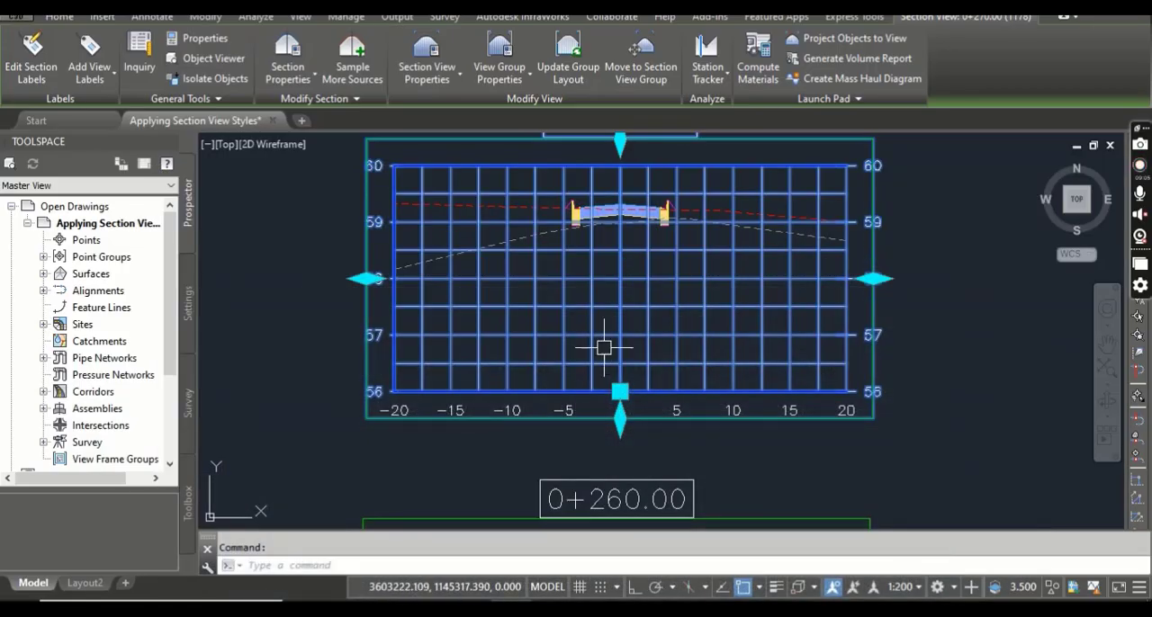
pyautogui.rightClick(615, 320)
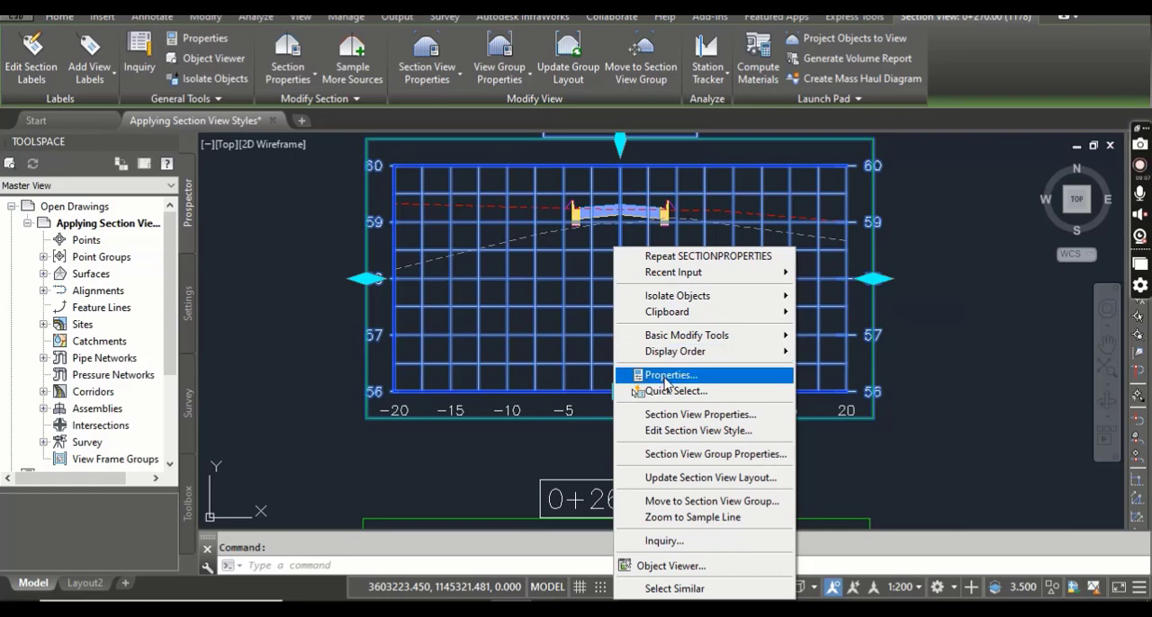
pyautogui.click(634, 374)
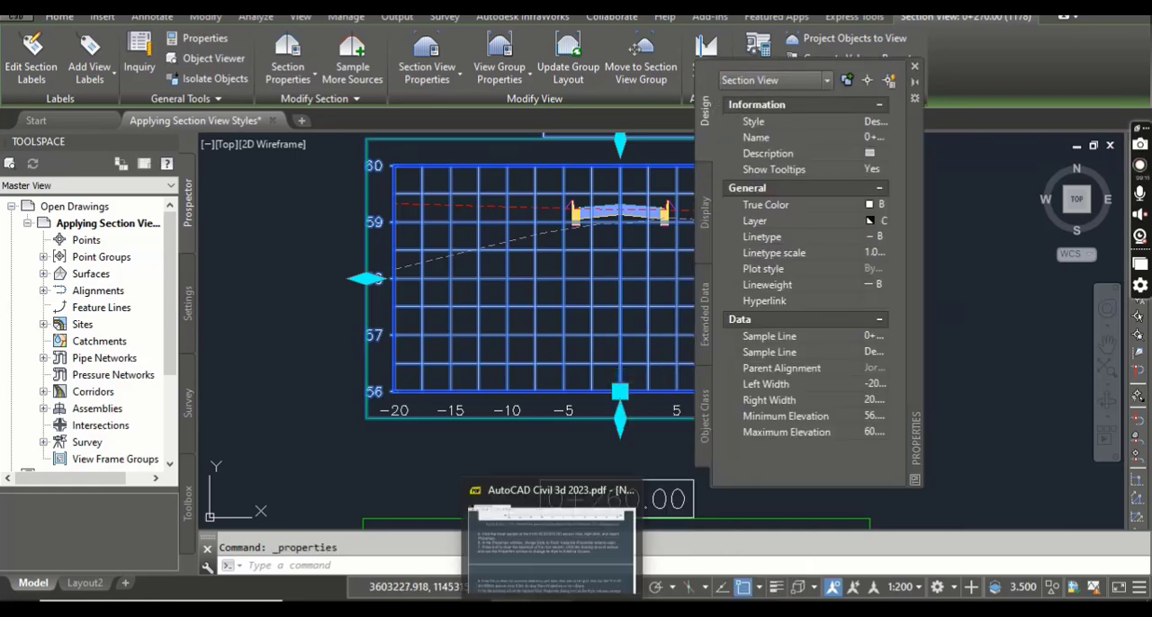
pyautogui.click(551, 614)
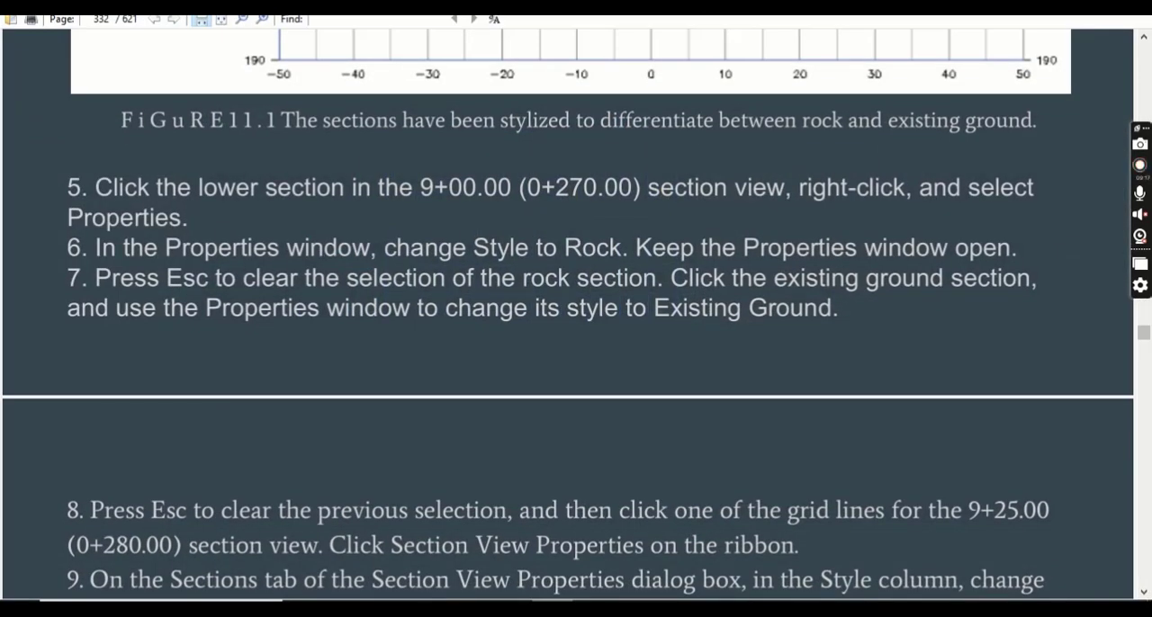
pyautogui.click(551, 613)
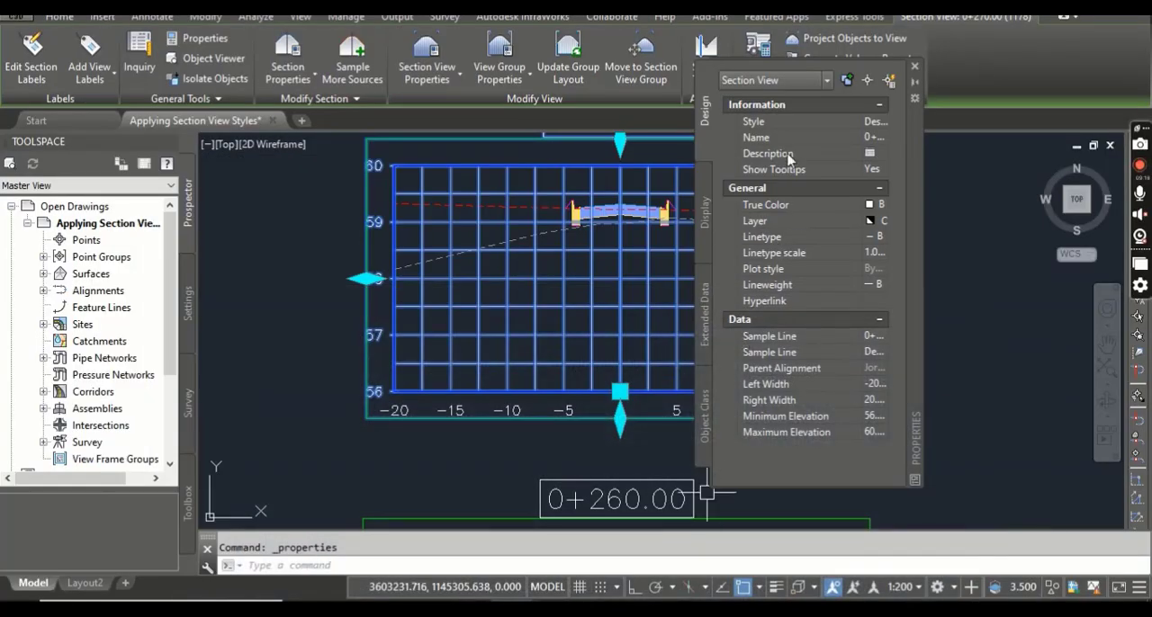
pyautogui.click(879, 126)
pyautogui.click(880, 124)
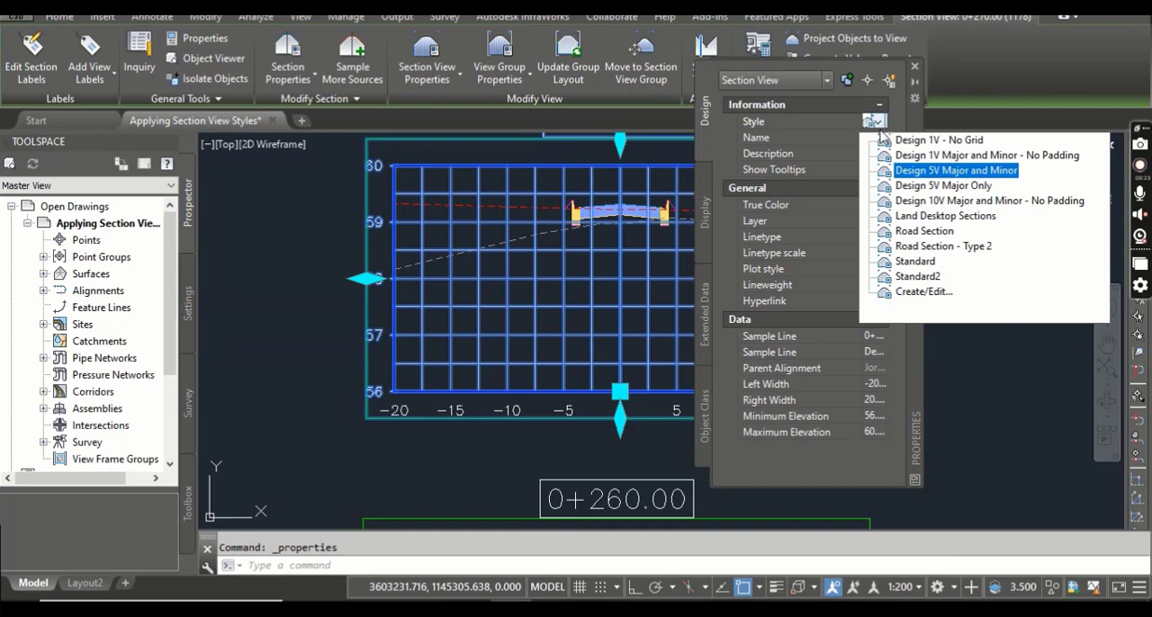
pyautogui.click(1003, 391)
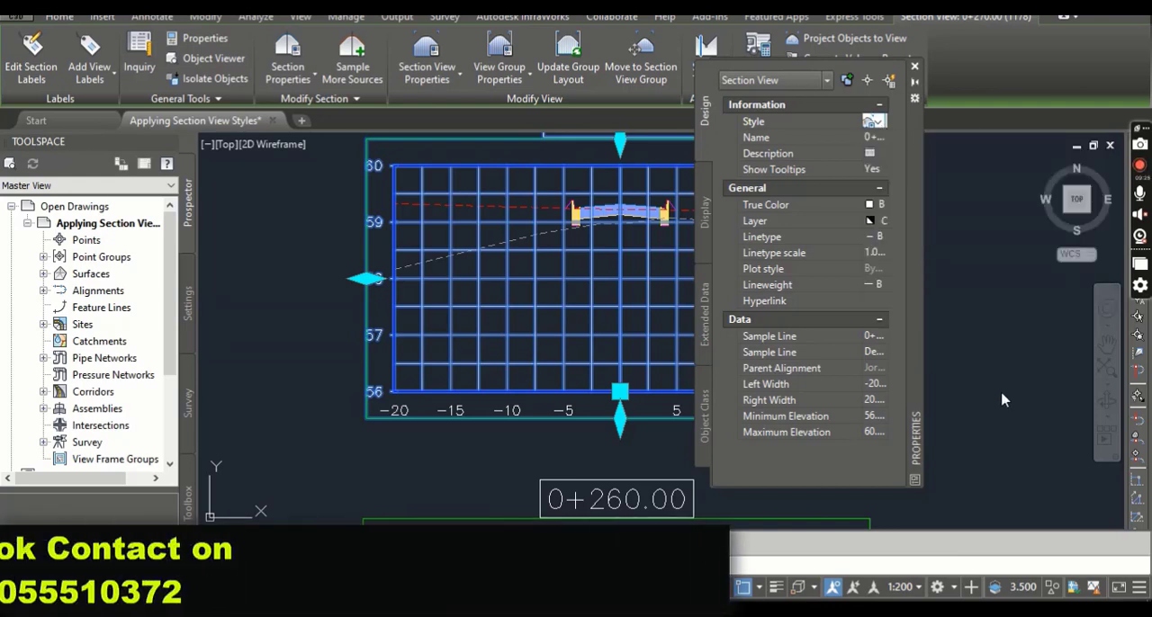
pyautogui.click(1002, 392)
pyautogui.click(1021, 238)
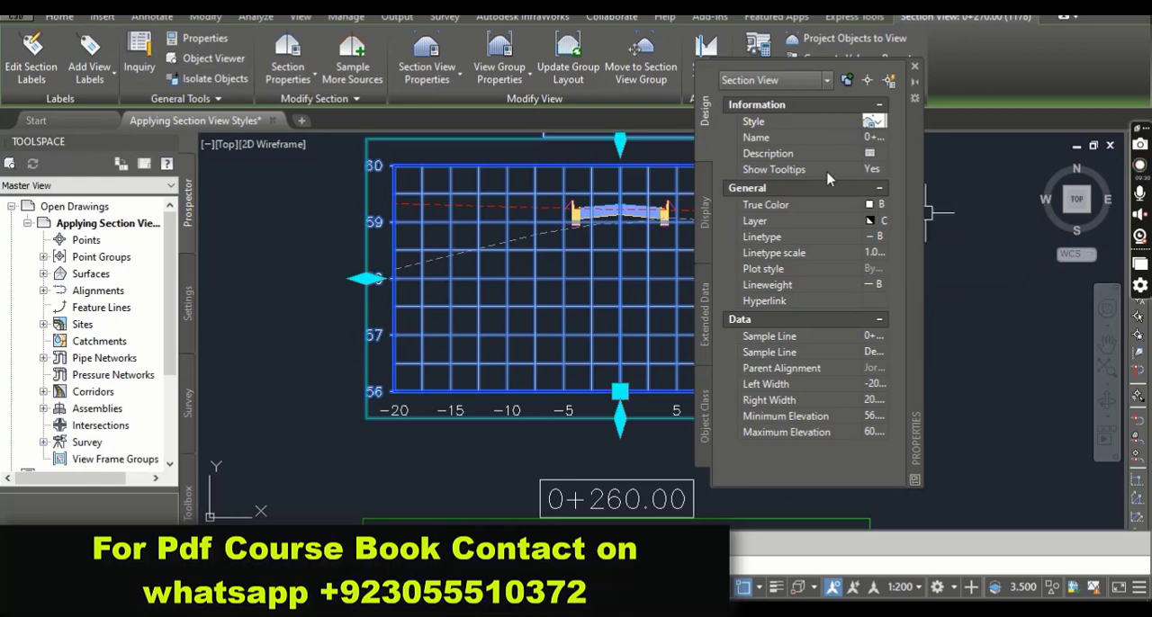
pyautogui.press('Escape')
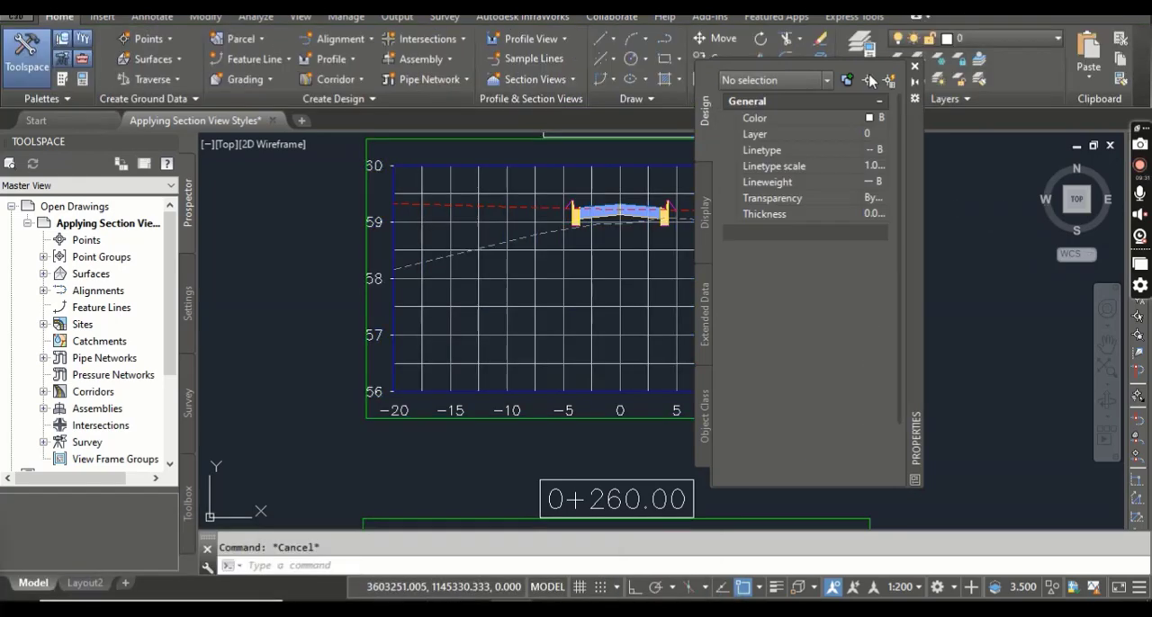
# Set the style of the lower rock section in the 0+270.00 section view to Rock and clear the selection.
pyautogui.scroll(5, 511, 244)
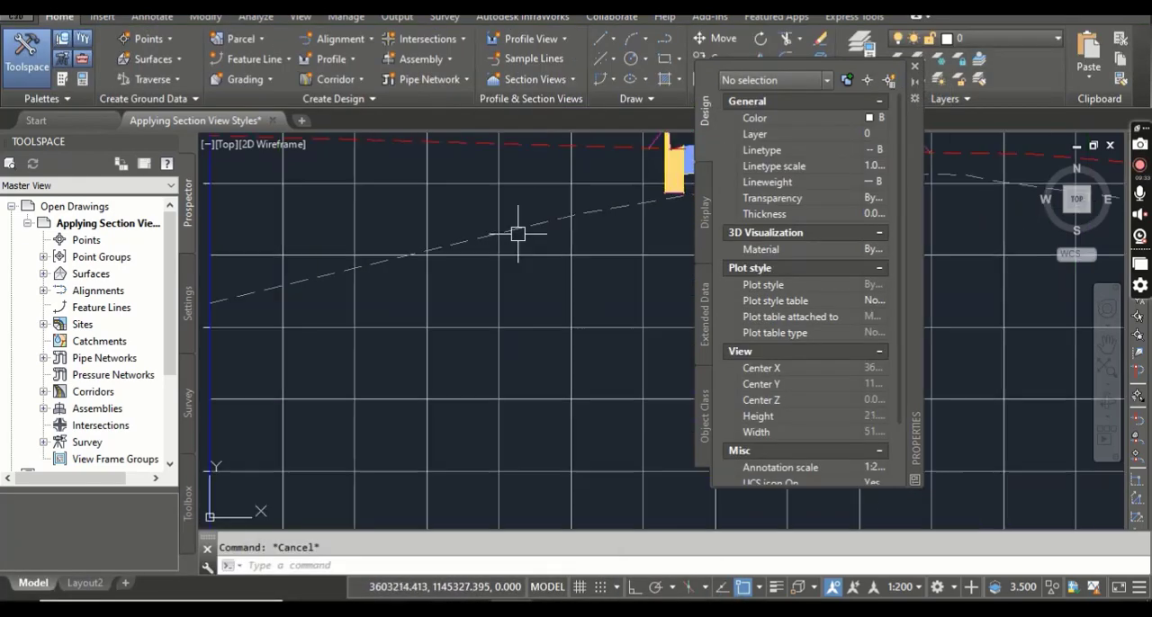
pyautogui.click(524, 228)
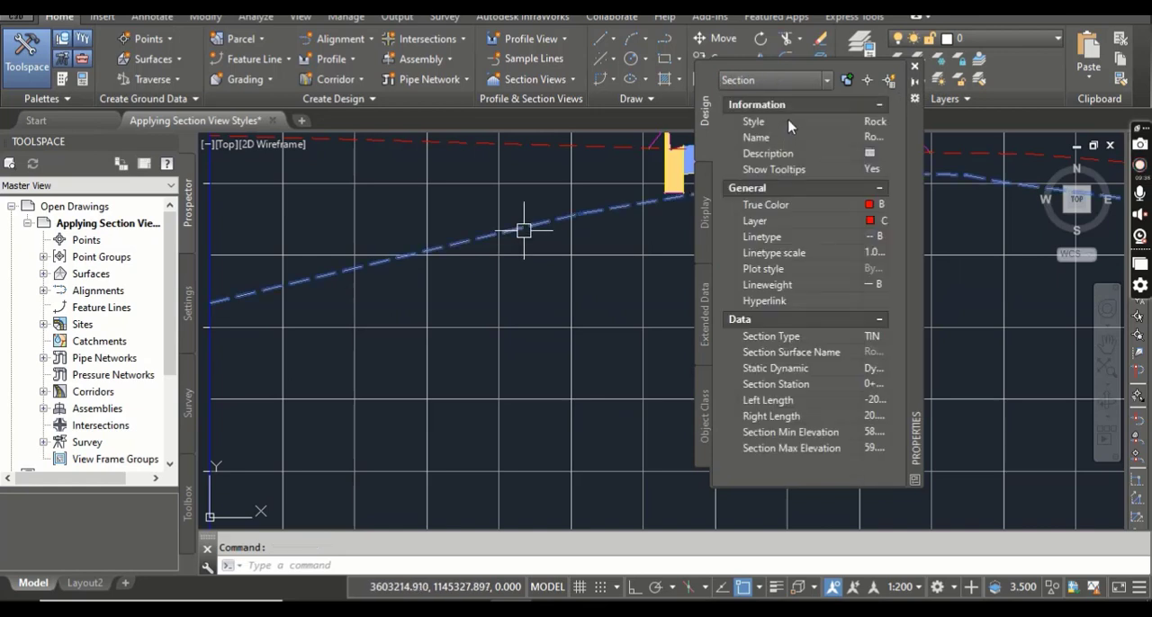
pyautogui.click(877, 121)
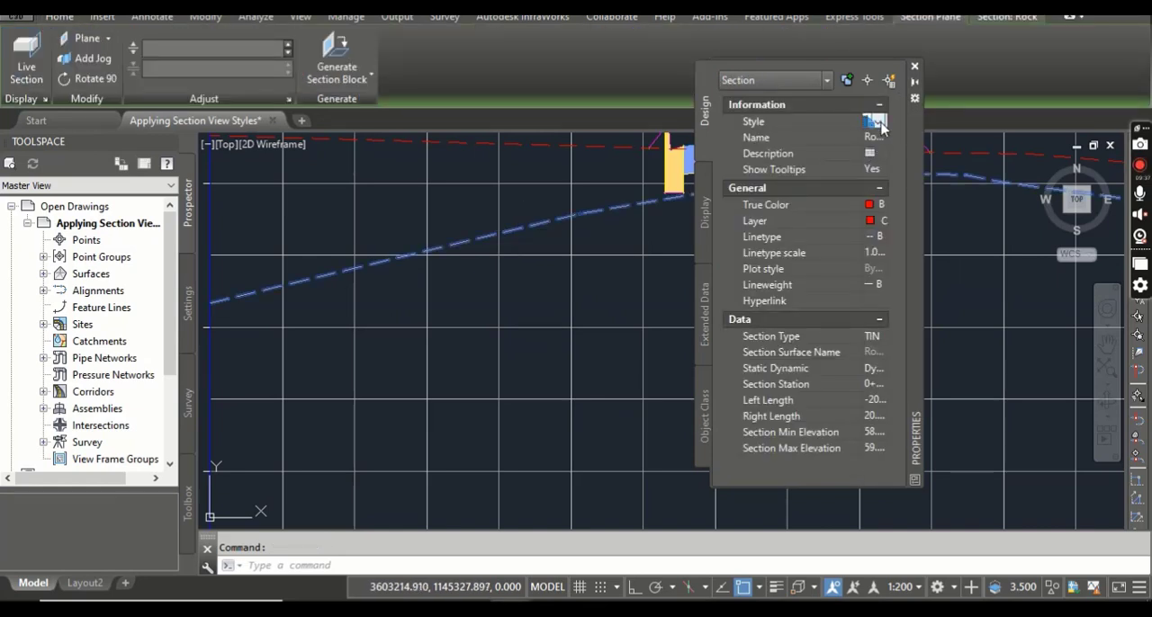
pyautogui.click(877, 121)
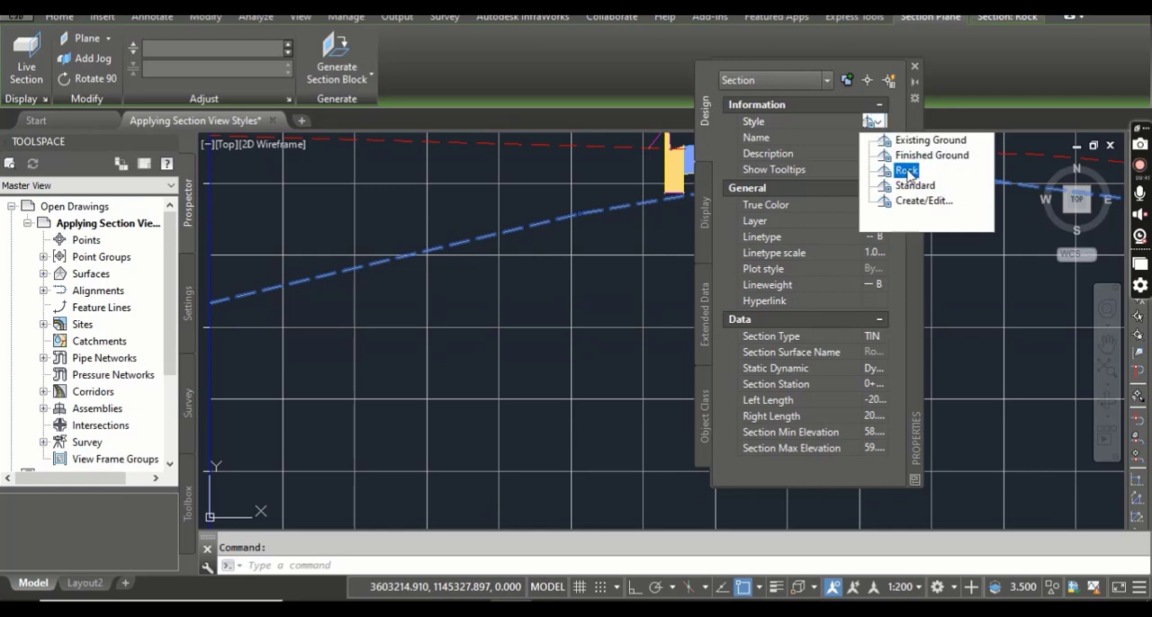
pyautogui.click(910, 172)
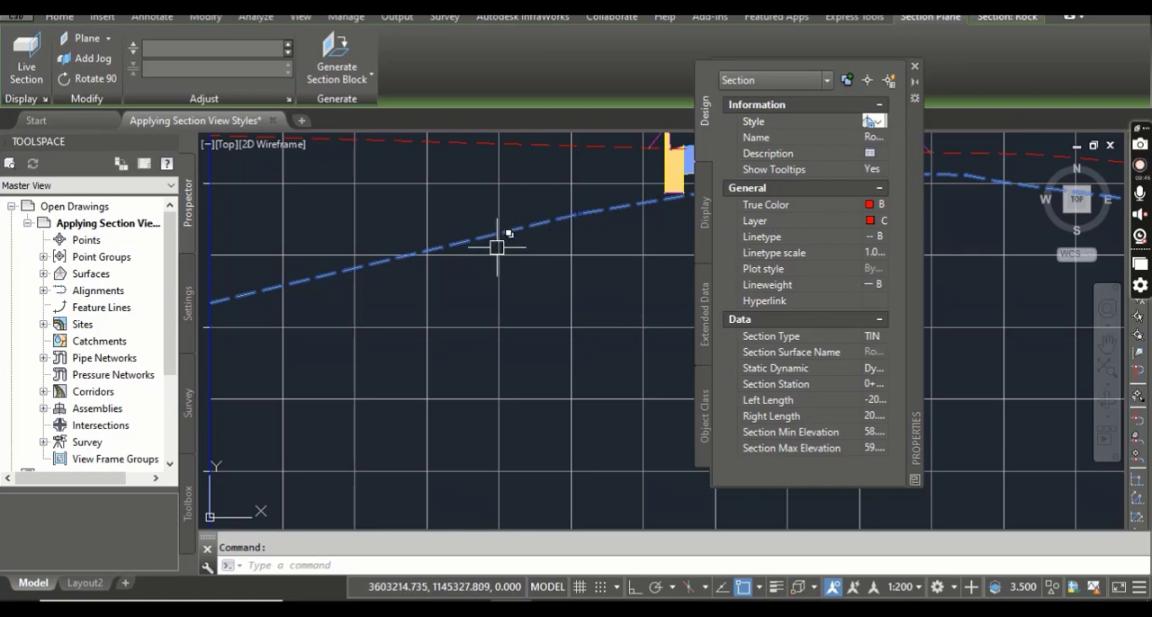
pyautogui.press('Escape')
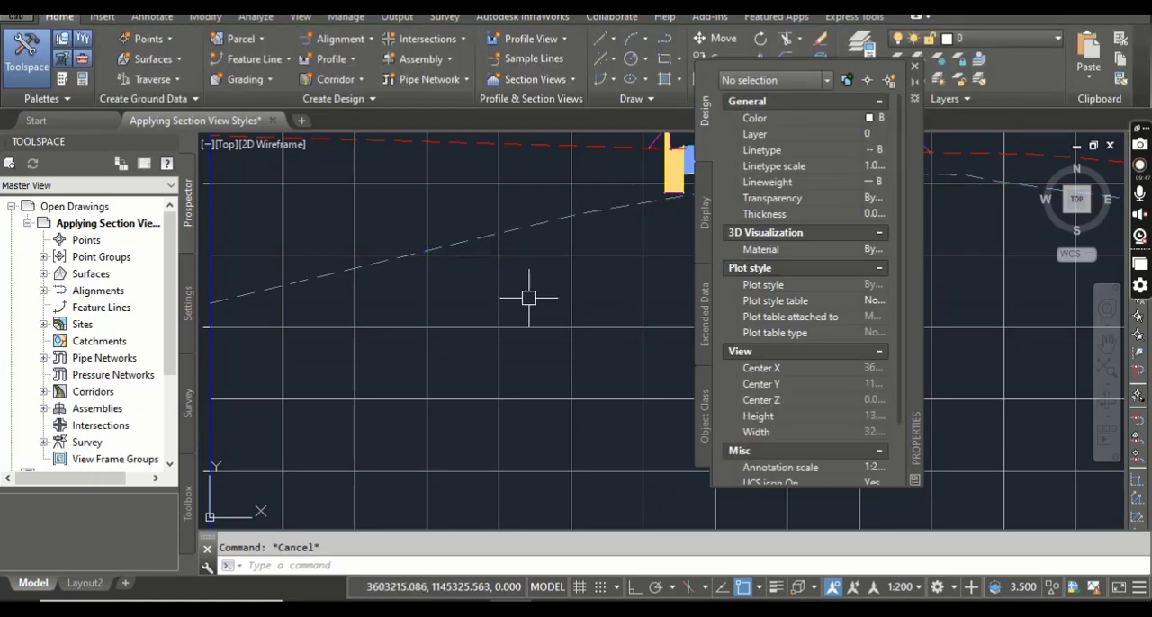
# Set the style of the EG section in the 0+270.00 section view to Existing Ground and close the object properties.
pyautogui.moveTo(518, 306); pyautogui.dragTo(565, 461, button='middle')
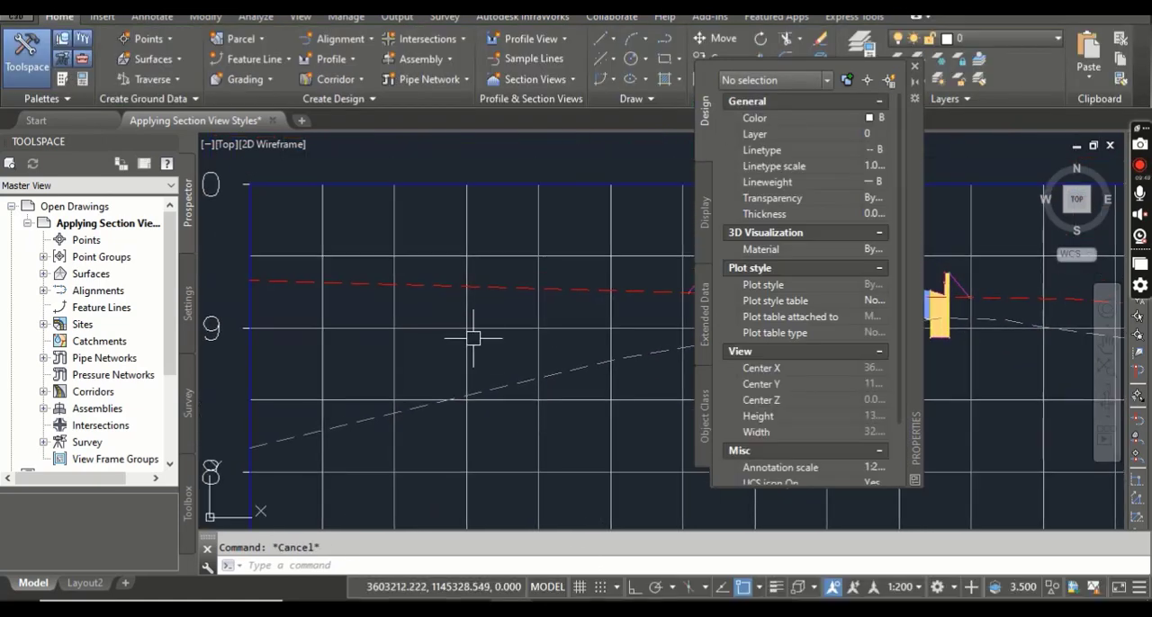
pyautogui.click(500, 288)
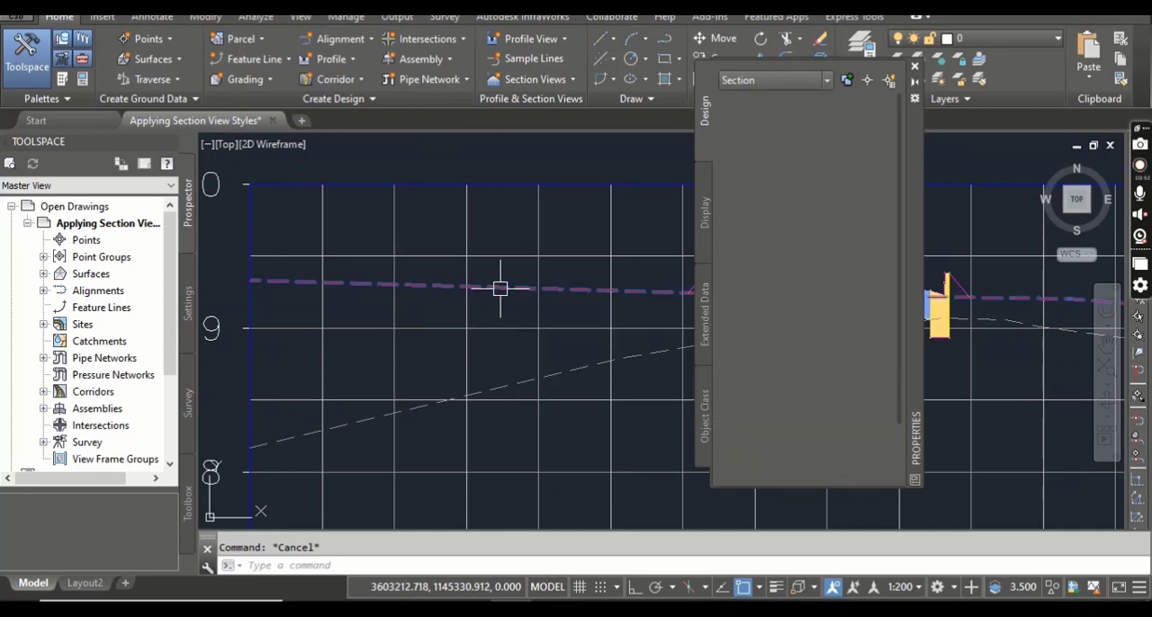
pyautogui.click(879, 125)
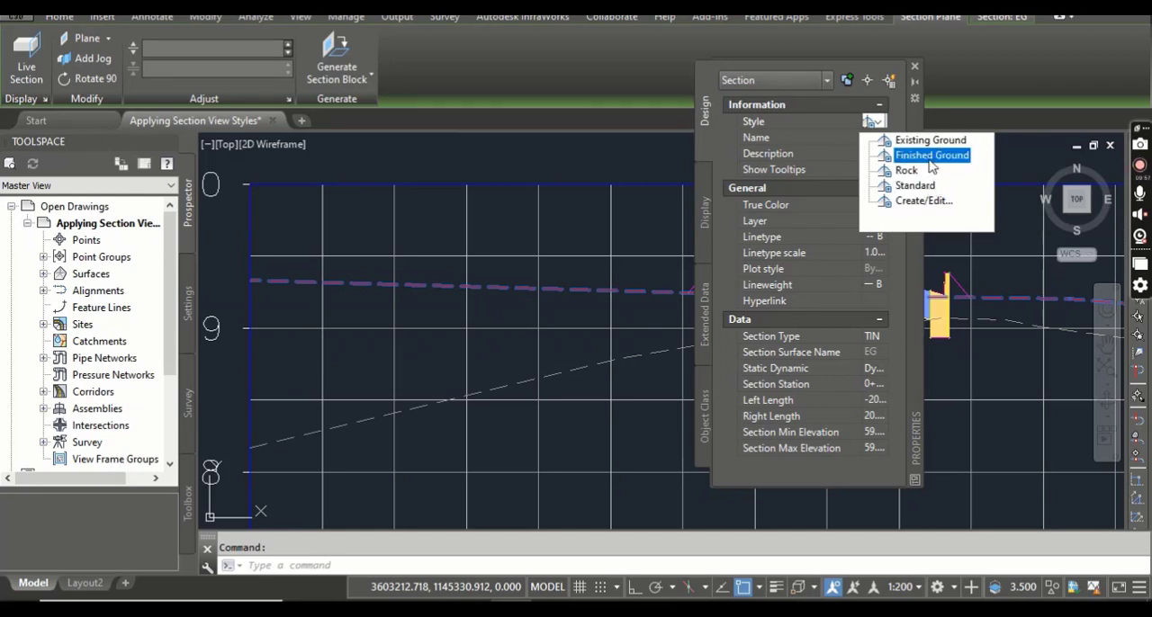
pyautogui.click(585, 309)
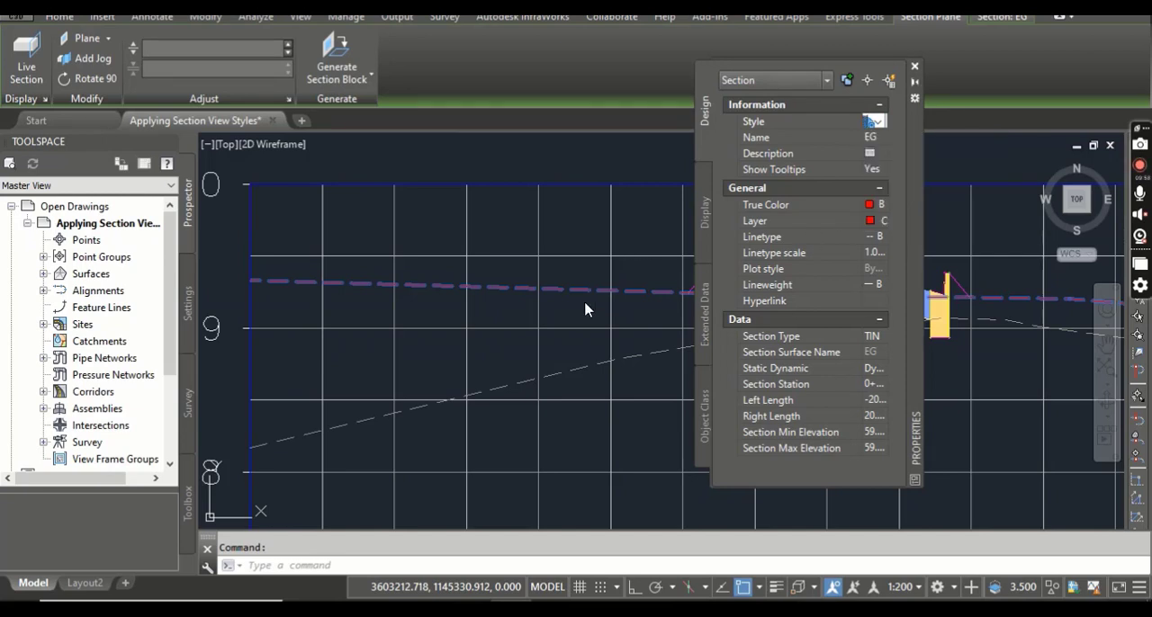
pyautogui.click(877, 121)
pyautogui.click(910, 142)
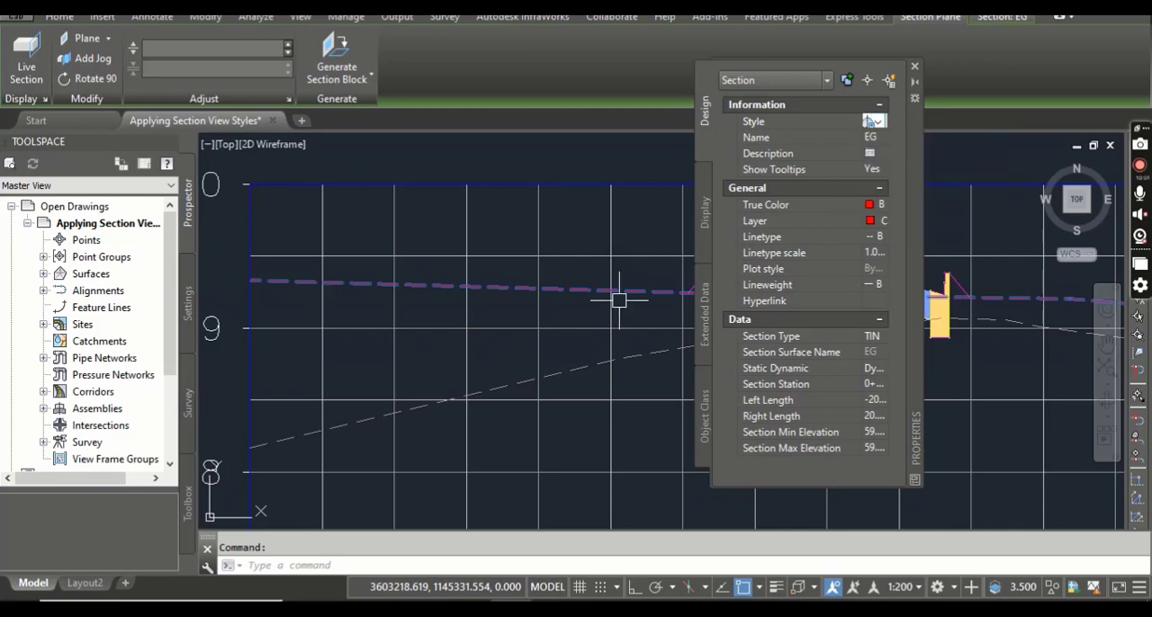
pyautogui.click(915, 72)
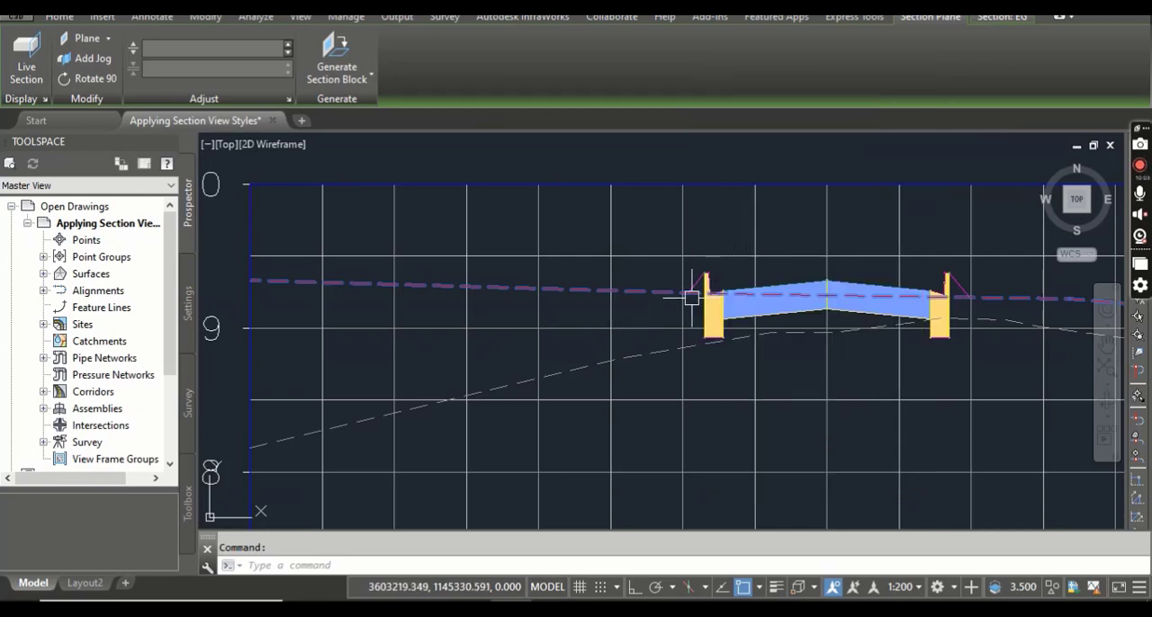
# Examine how the rock and existing ground sections are displayed in the 0+270.00 section view, compared with the 0+260.00 view.
pyautogui.scroll(-4, 620, 322)
pyautogui.moveTo(619, 321); pyautogui.dragTo(615, 306, button='middle')
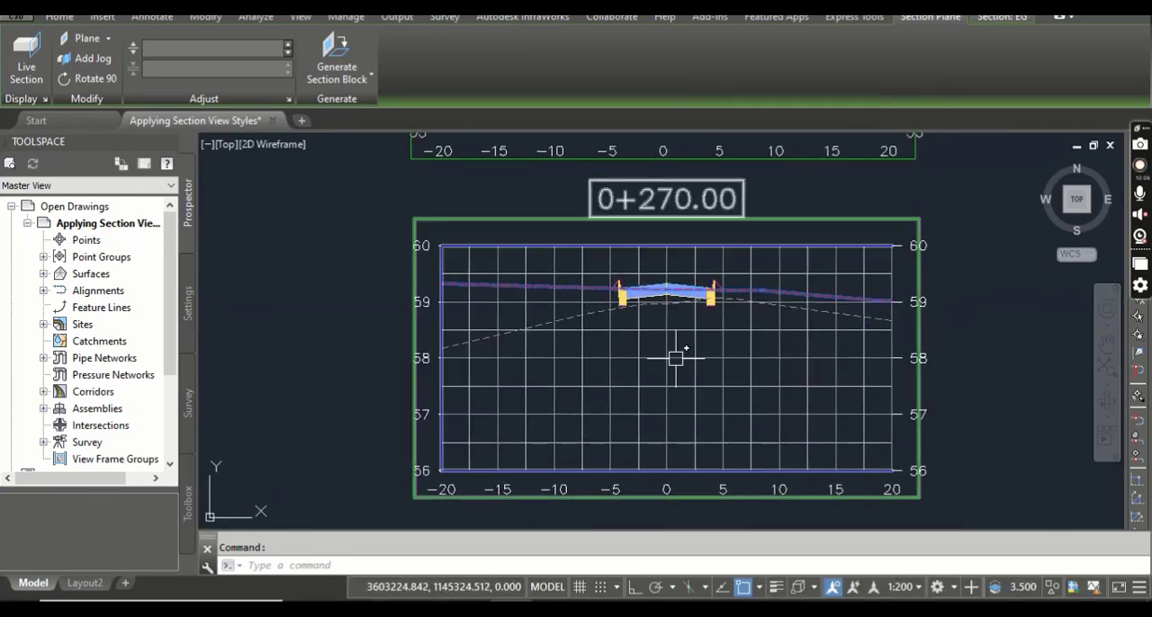
pyautogui.moveTo(676, 355)
pyautogui.mouseDown(button='middle')
pyautogui.moveTo(666, 260)
pyautogui.moveTo(712, 331)
pyautogui.mouseUp(button='middle')
pyautogui.scroll(-2, 671, 318)
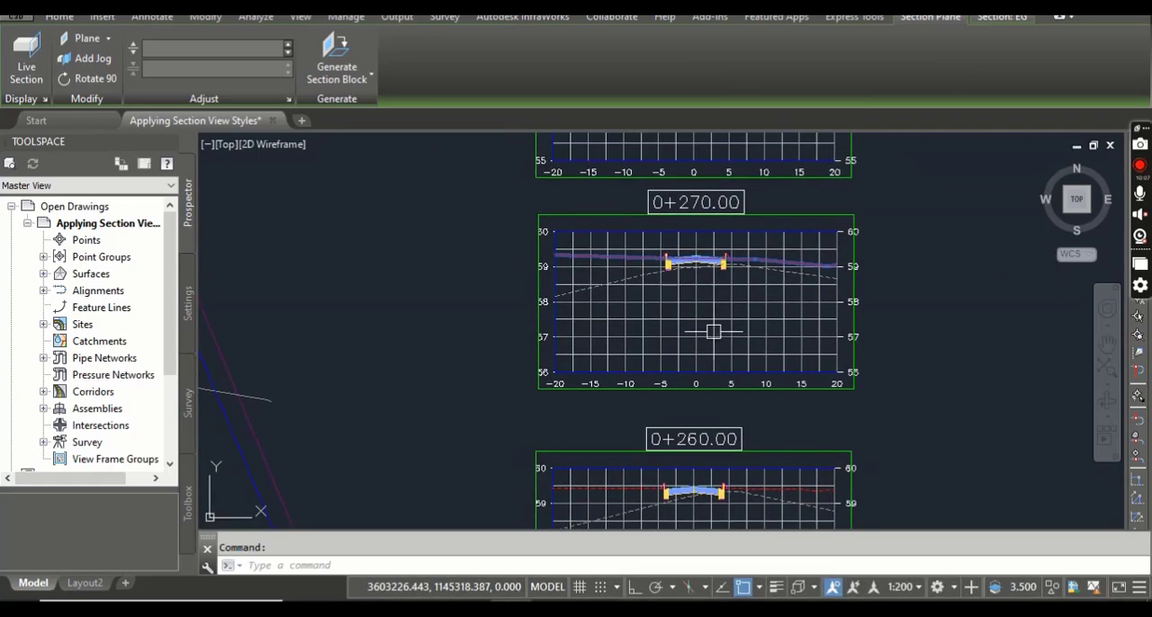
pyautogui.scroll(4, 684, 310)
pyautogui.scroll(-4, 705, 374)
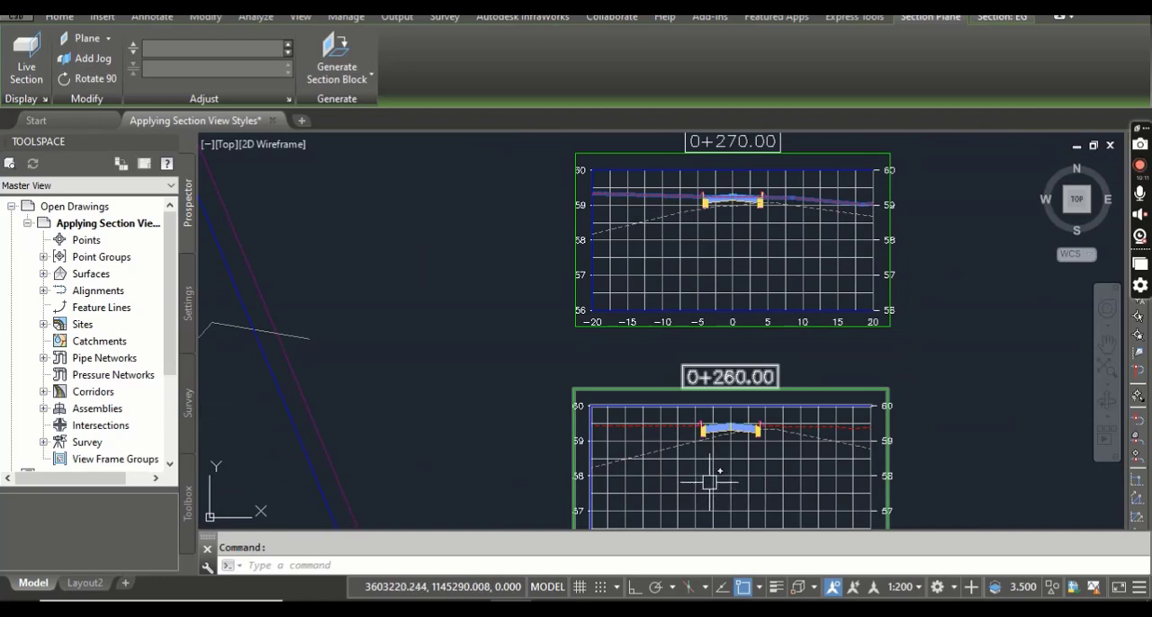
pyautogui.moveTo(688, 344); pyautogui.dragTo(679, 420, button='middle')
pyautogui.scroll(2, 727, 344)
pyautogui.moveTo(752, 317)
pyautogui.mouseDown(button='middle')
pyautogui.moveTo(732, 385)
pyautogui.moveTo(686, 329)
pyautogui.moveTo(713, 365)
pyautogui.moveTo(676, 347)
pyautogui.mouseUp(button='middle')
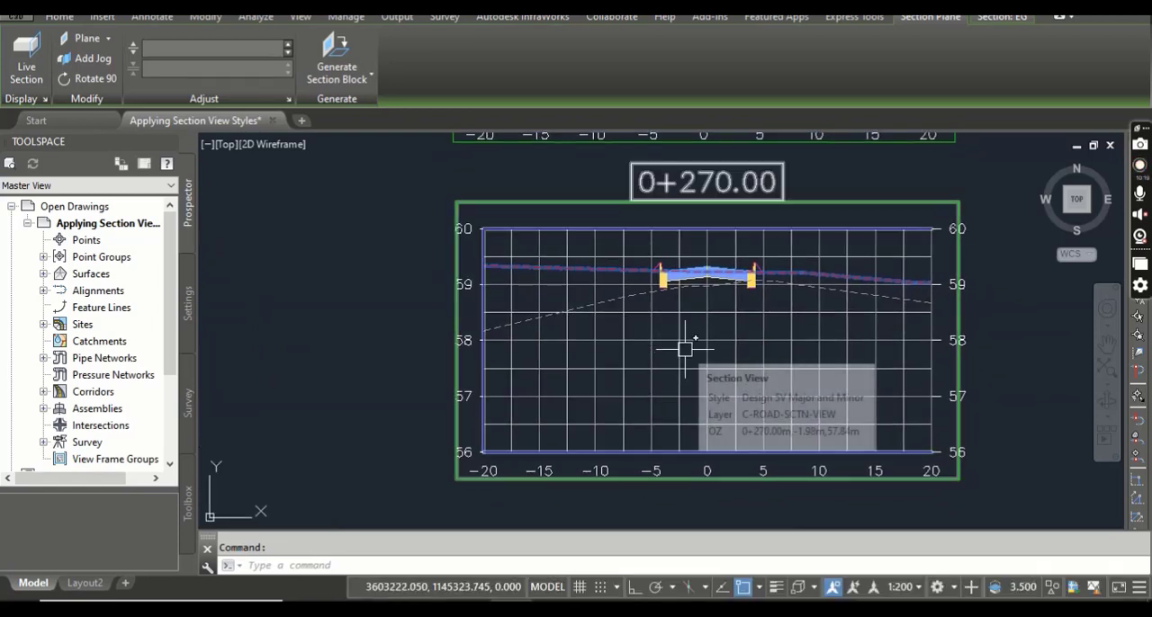
pyautogui.scroll(2, 630, 337)
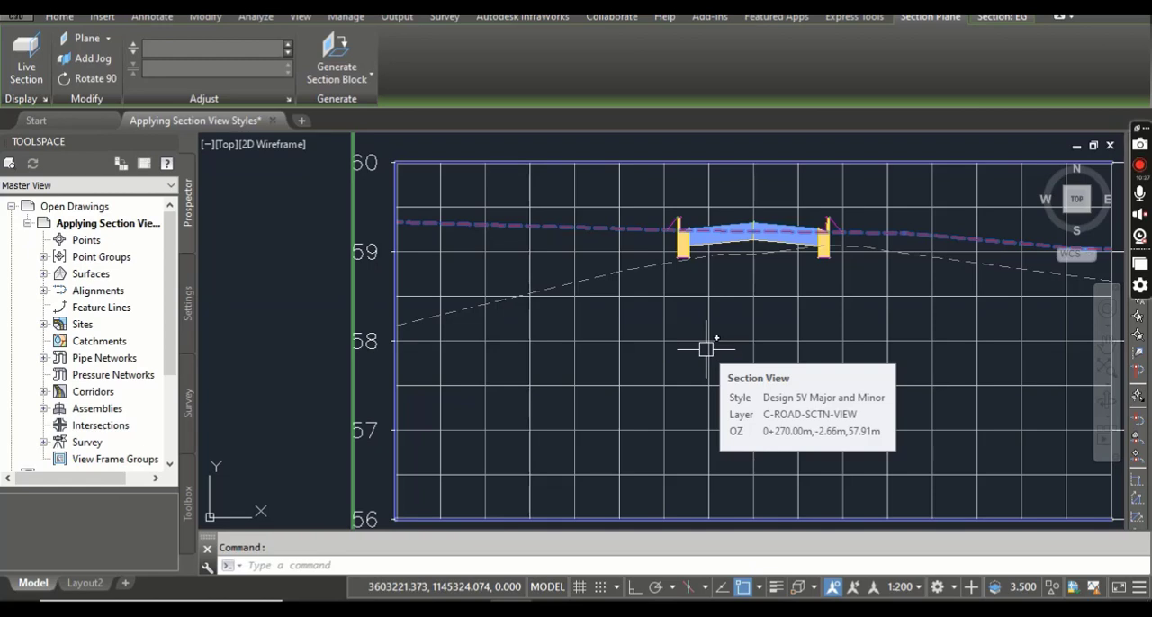
pyautogui.moveTo(753, 344); pyautogui.dragTo(655, 348, button='middle')
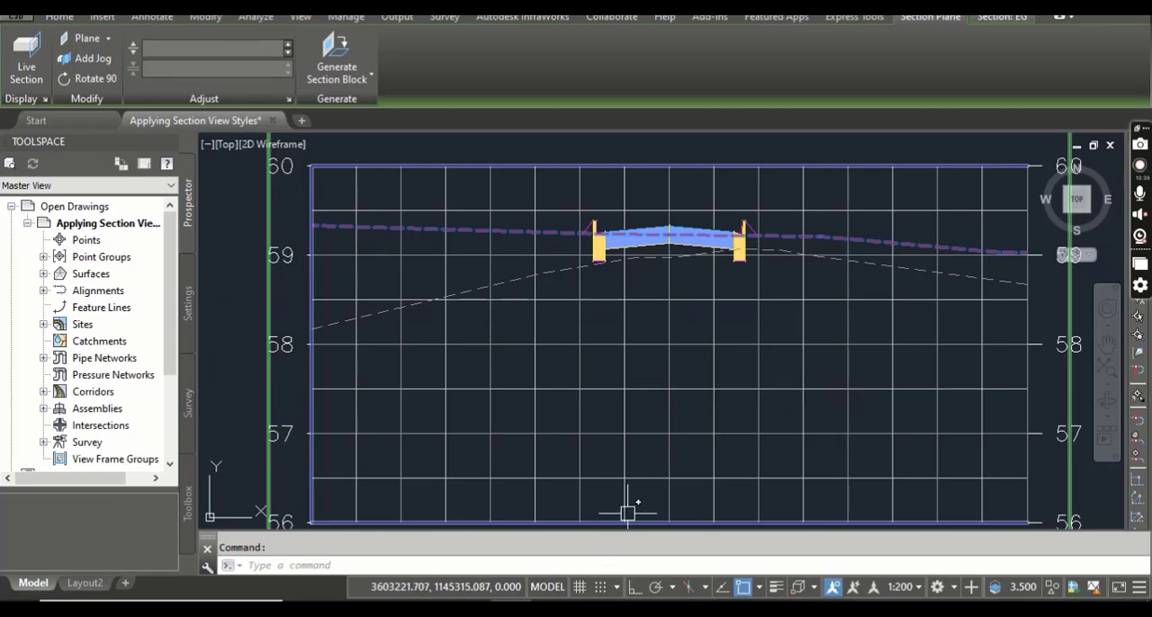
# Switch to the PDF manual and read steps 8 to 10 on styling the sections of the 0+280.00 section view.
pyautogui.hotkey('alt', 'Tab')
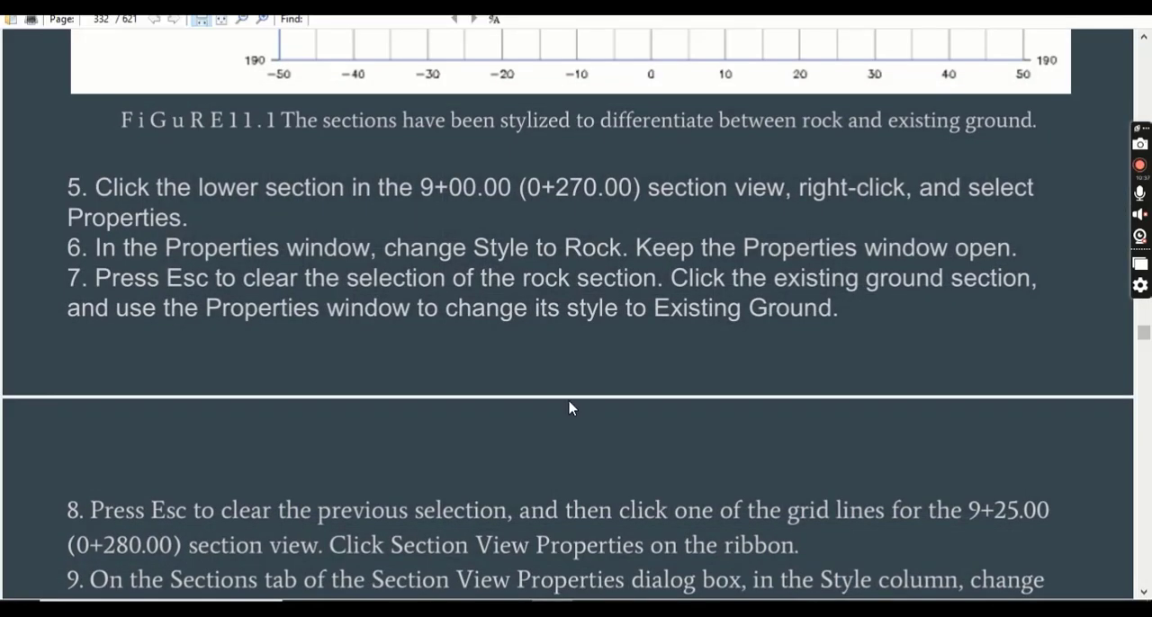
pyautogui.scroll(-2, 568, 409)
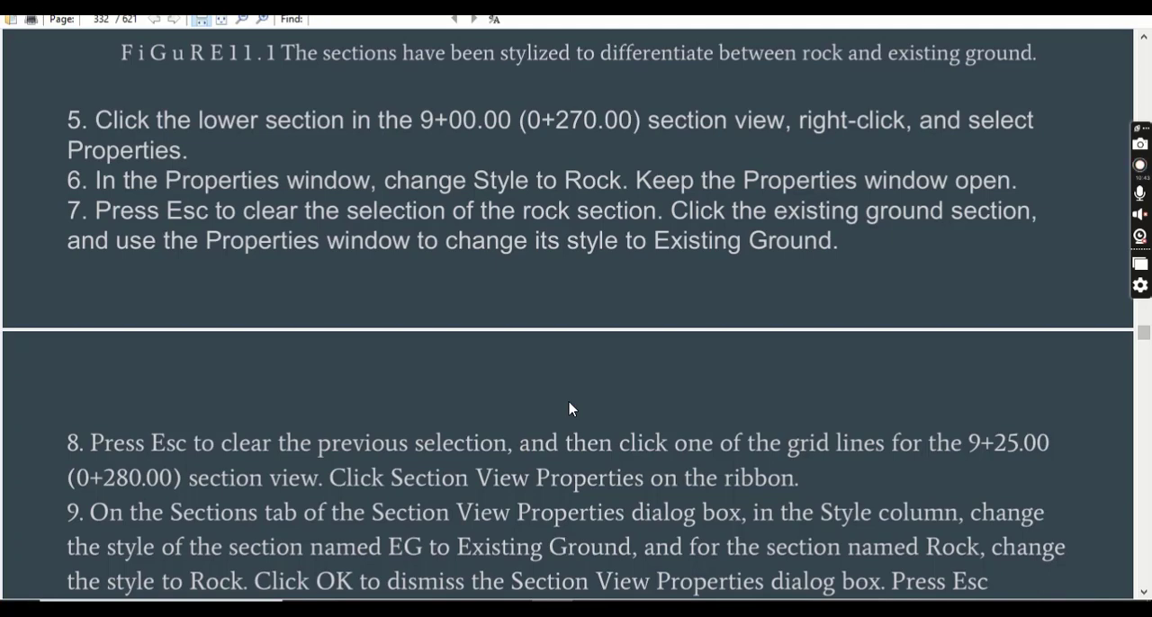
pyautogui.scroll(-3, 568, 409)
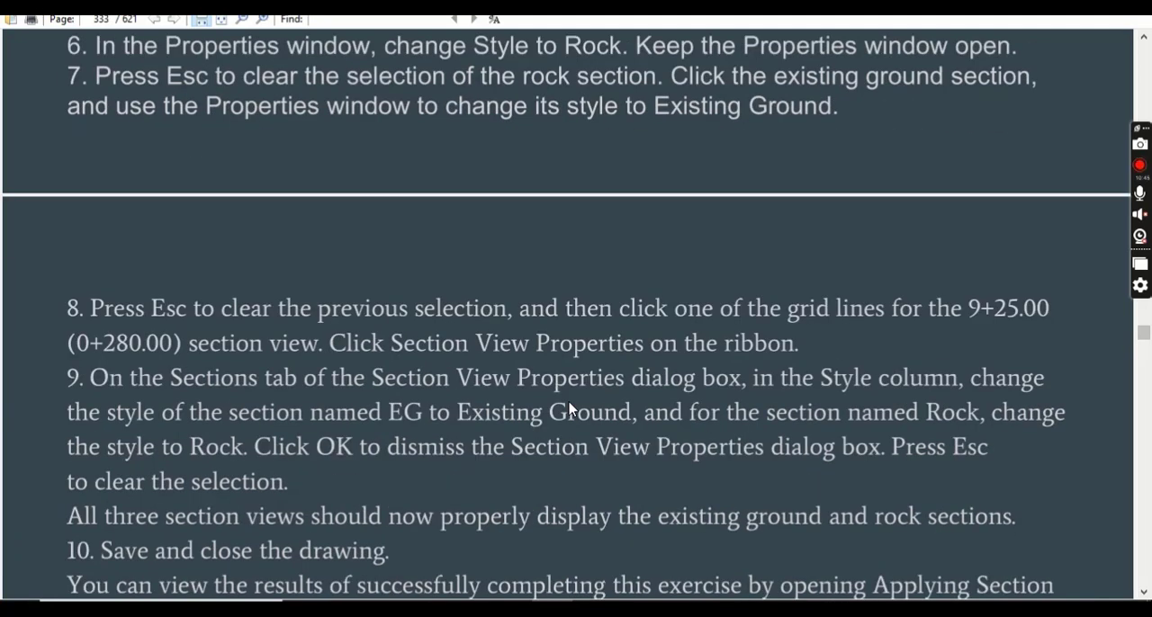
pyautogui.scroll(-2, 573, 403)
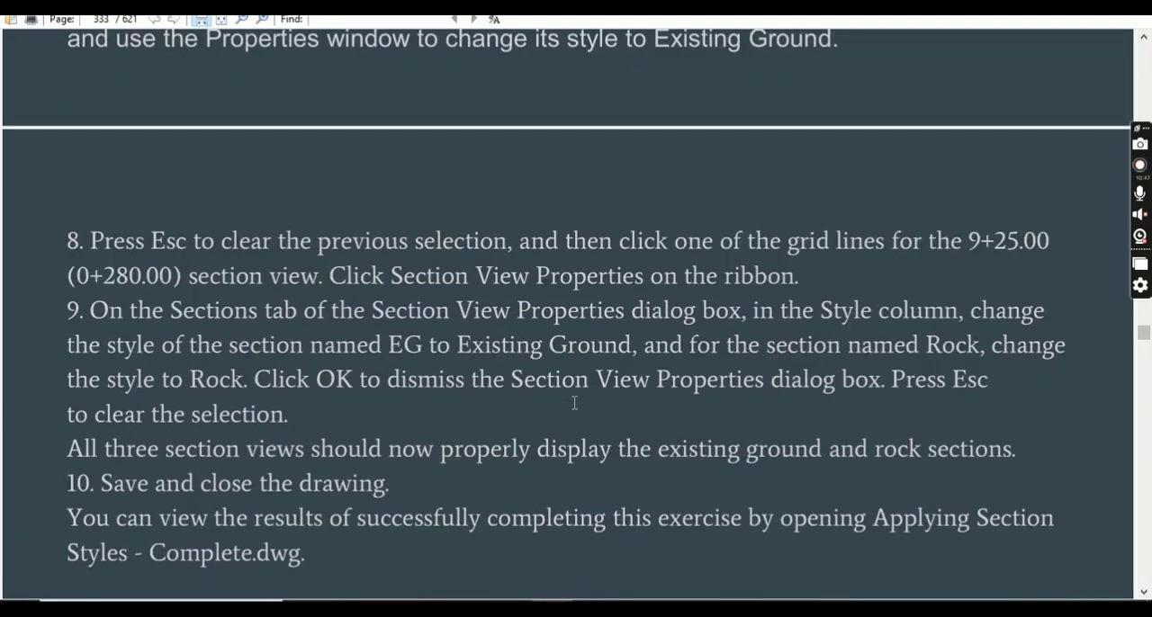
pyautogui.scroll(-2, 574, 403)
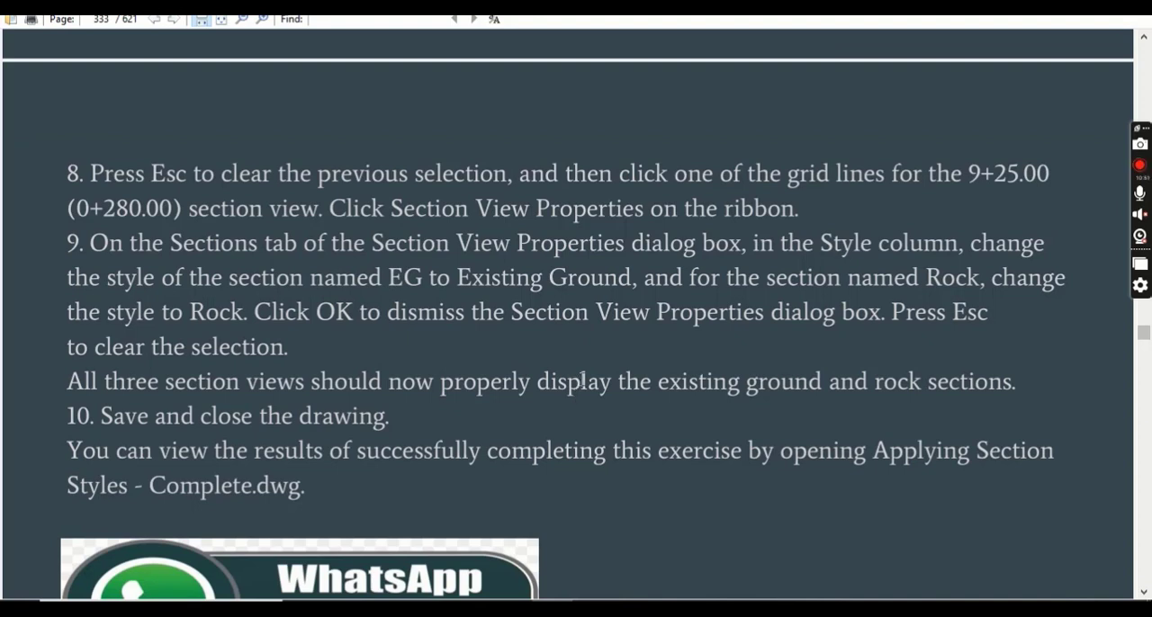
pyautogui.scroll(-2, 582, 382)
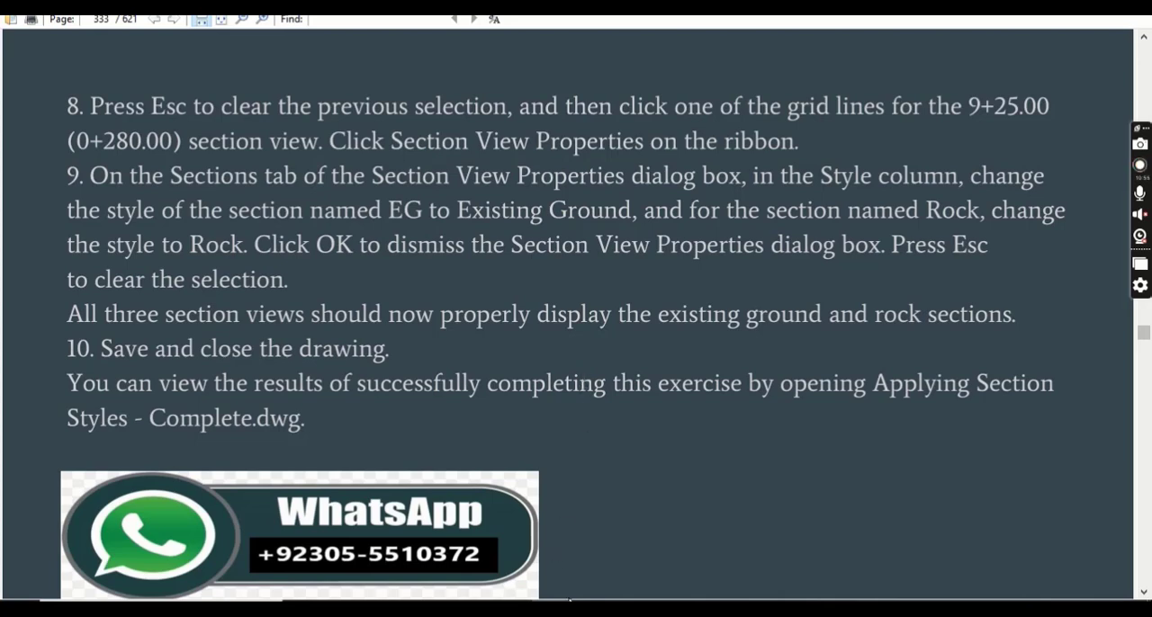
# Return to Civil 3D, clear the EG section selection and examine the sections in the 0+280.00 section view.
pyautogui.hotkey('alt', 'Tab')
pyautogui.press('Escape')
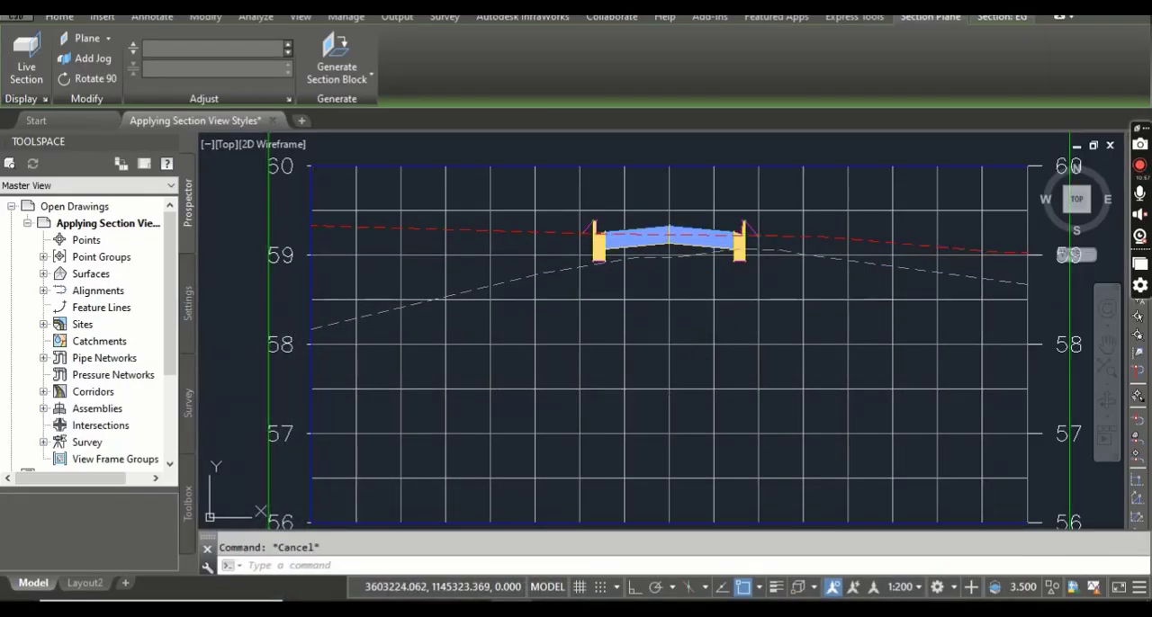
pyautogui.scroll(-4, 651, 348)
pyautogui.moveTo(648, 325); pyautogui.dragTo(632, 492, button='middle')
pyautogui.moveTo(633, 303); pyautogui.dragTo(664, 343, button='middle')
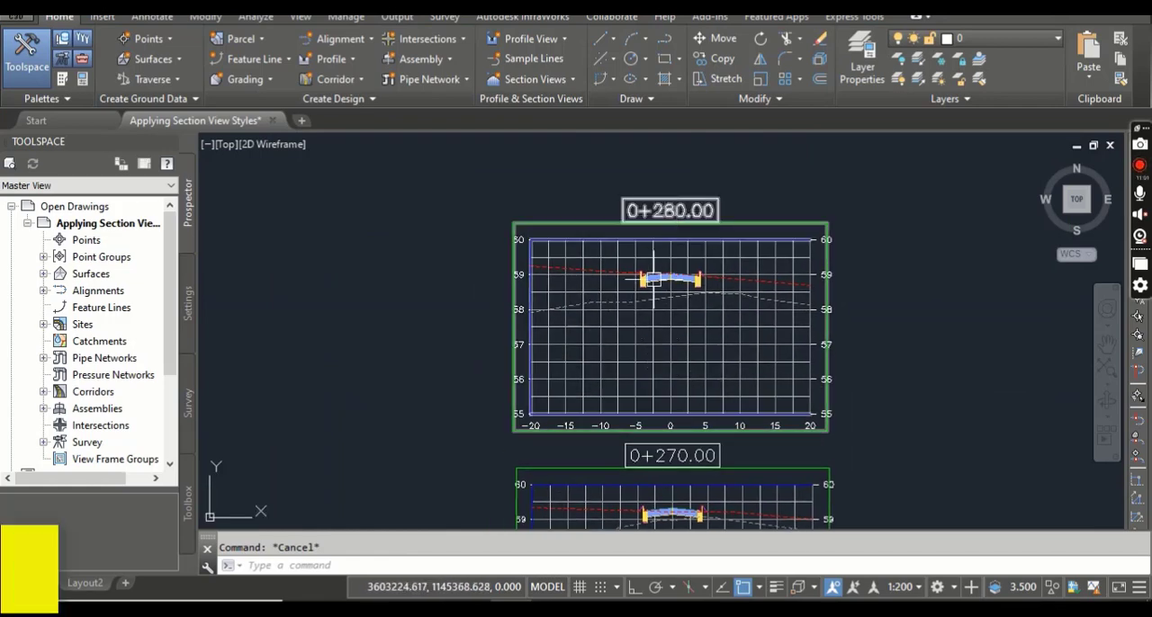
pyautogui.moveTo(669, 324); pyautogui.dragTo(646, 293, button='middle')
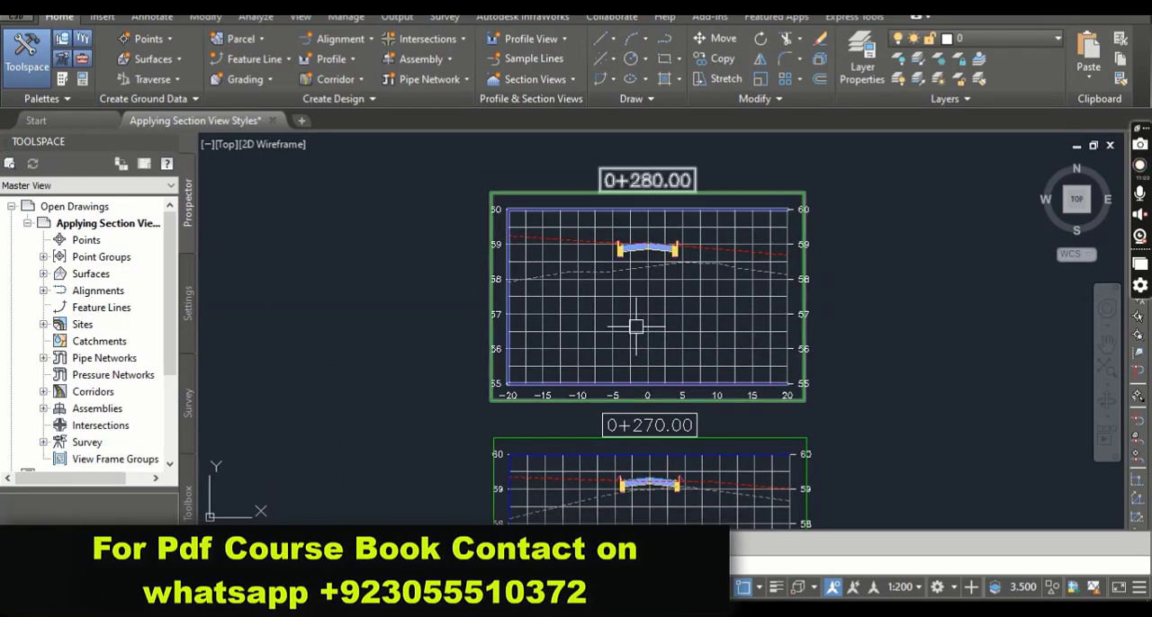
pyautogui.moveTo(634, 313)
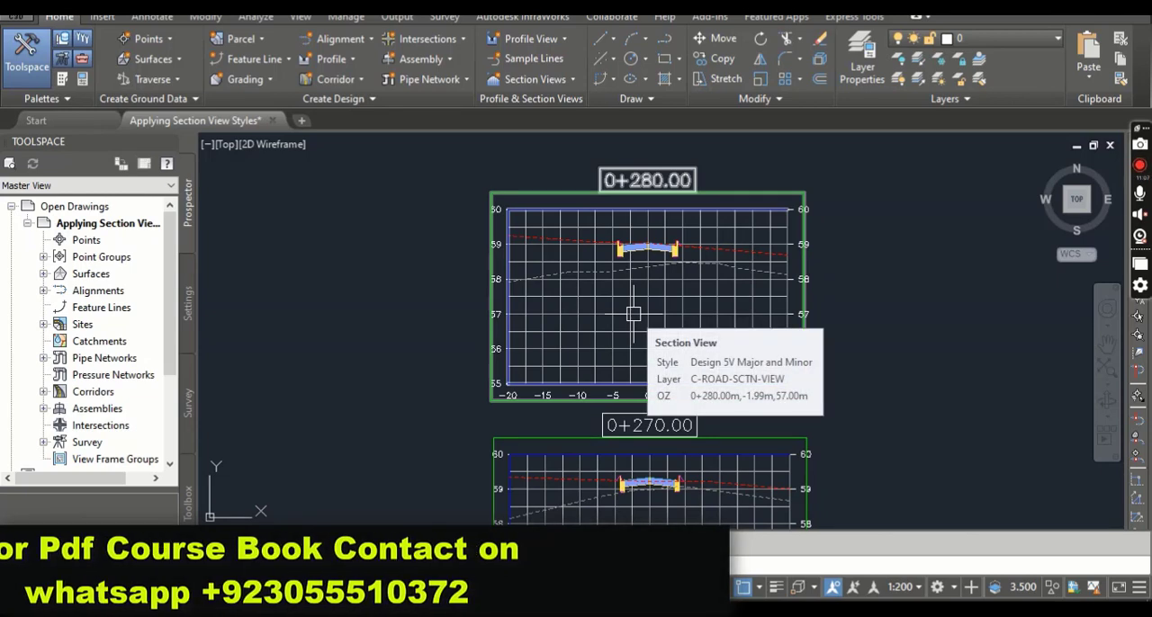
pyautogui.scroll(4, 601, 281)
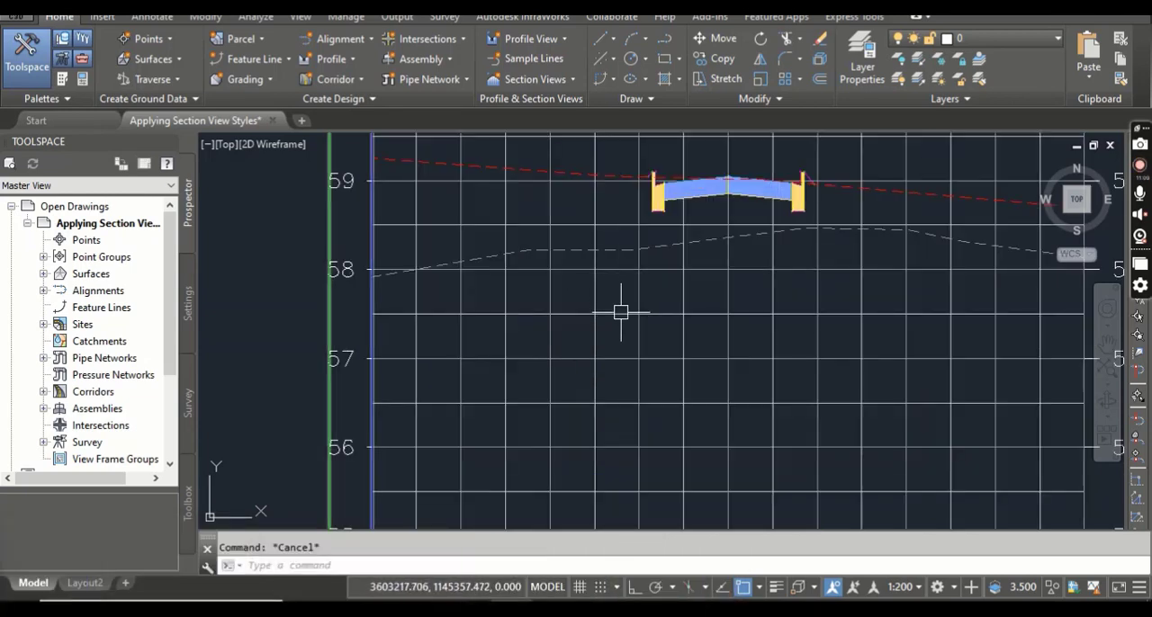
pyautogui.moveTo(620, 311); pyautogui.dragTo(618, 327, button='middle')
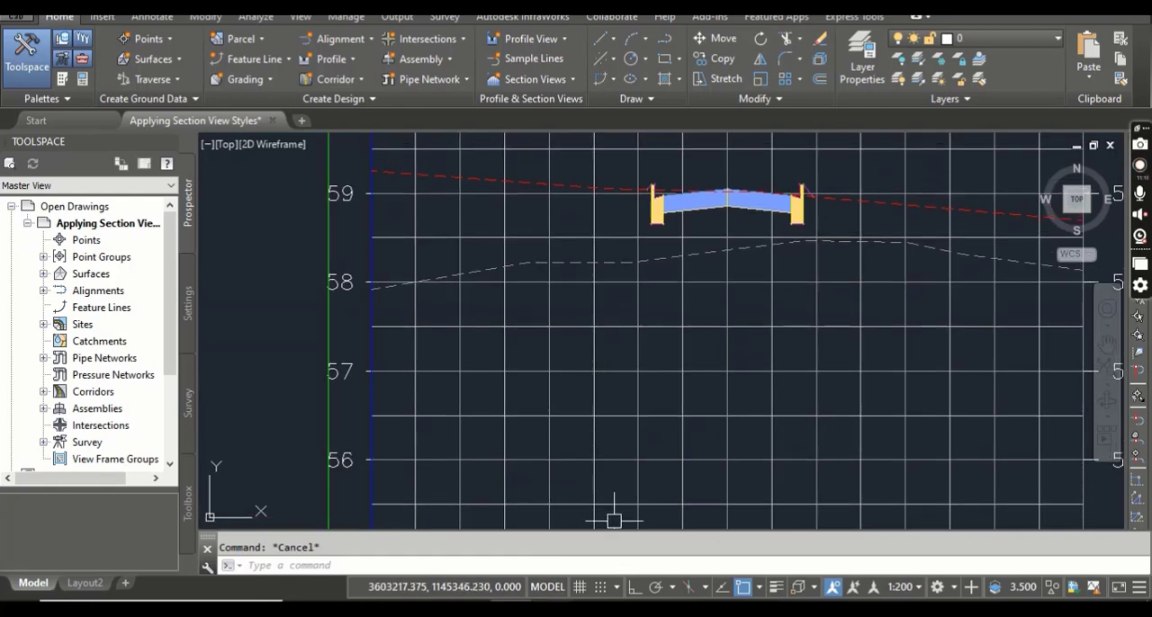
# Recheck steps 8 and 9 in the PDF manual and open the Section View Properties of the 0+280.00 view in Civil 3D.
pyautogui.click(603, 609)
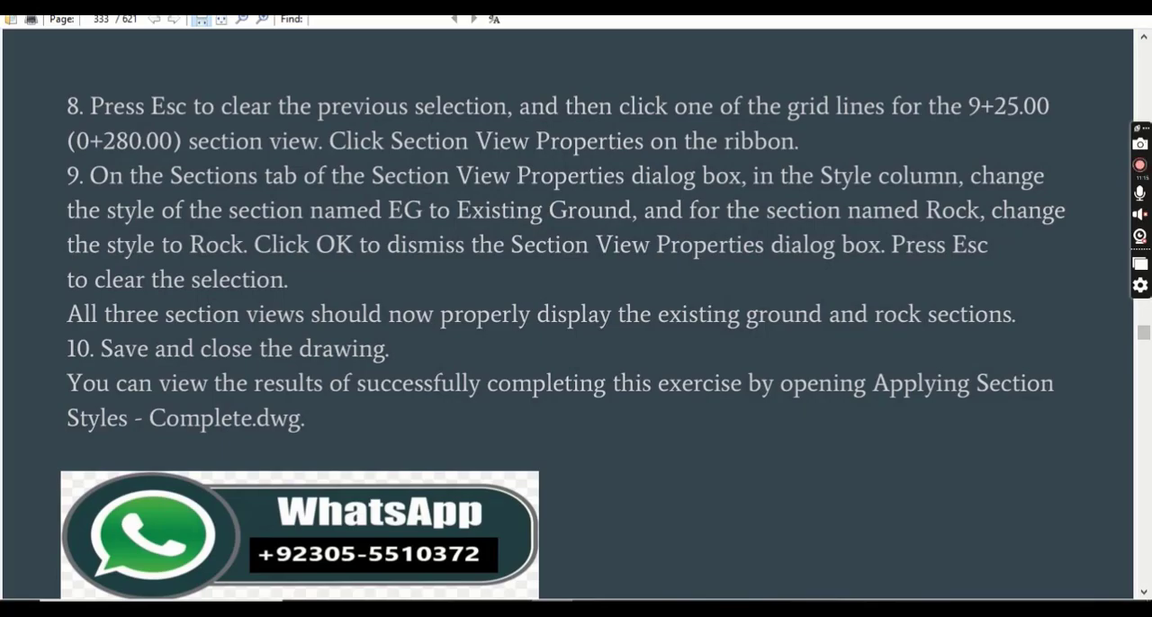
pyautogui.hotkey('alt', 'Tab')
pyautogui.click(729, 361)
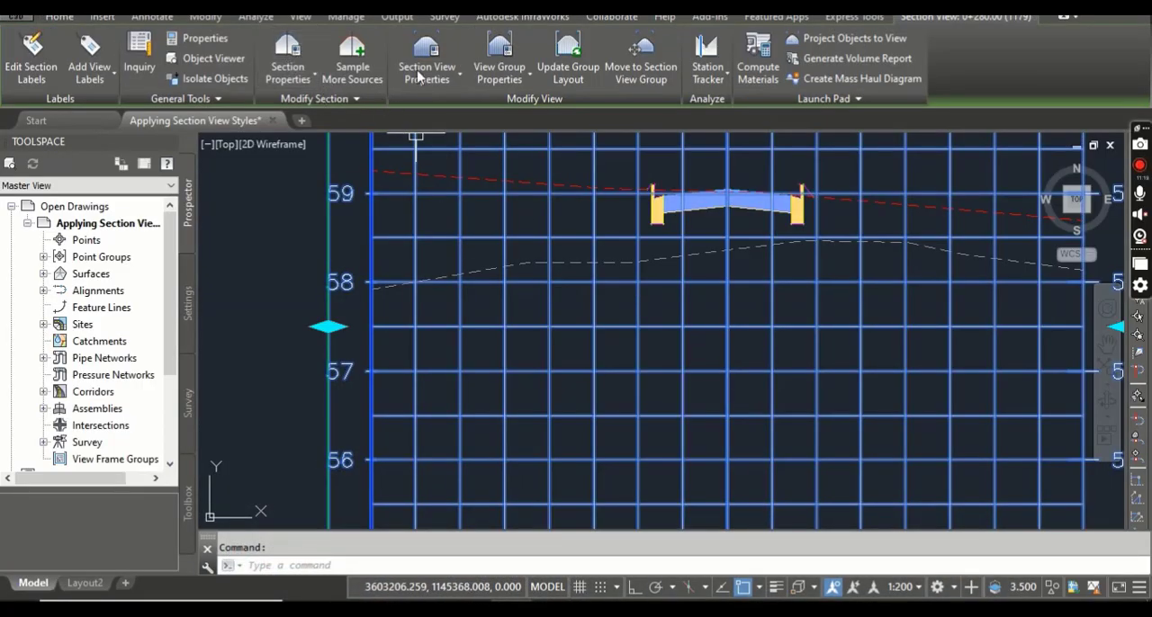
pyautogui.click(411, 51)
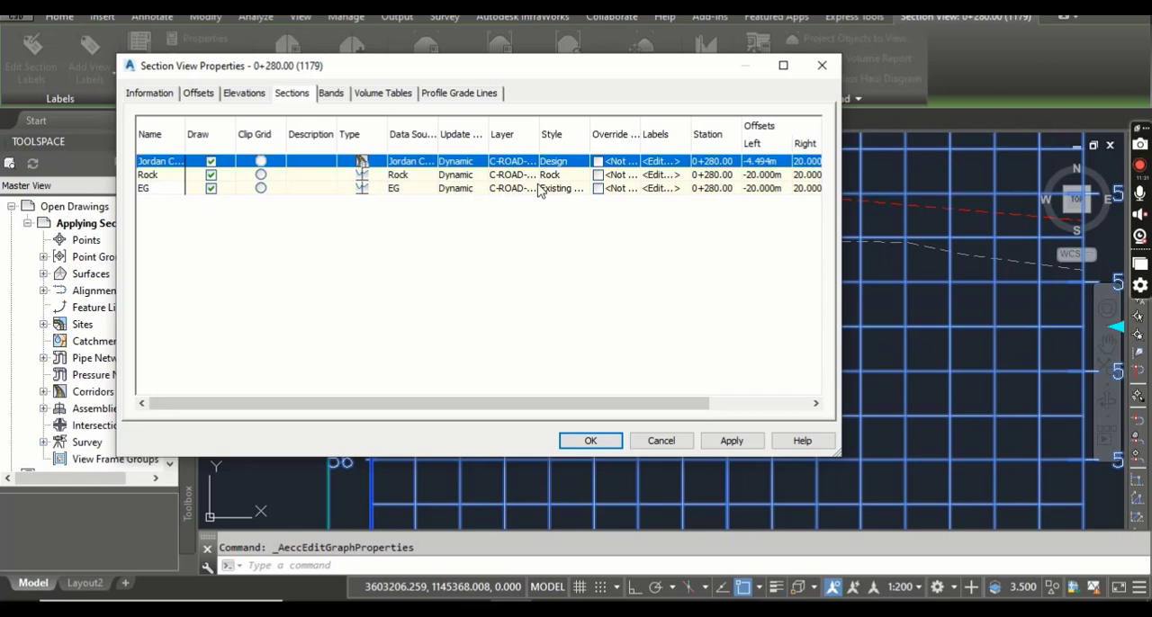
# Assign the Rock section style to the Rock section in the 0+280.00 section view's properties.
pyautogui.click(556, 162)
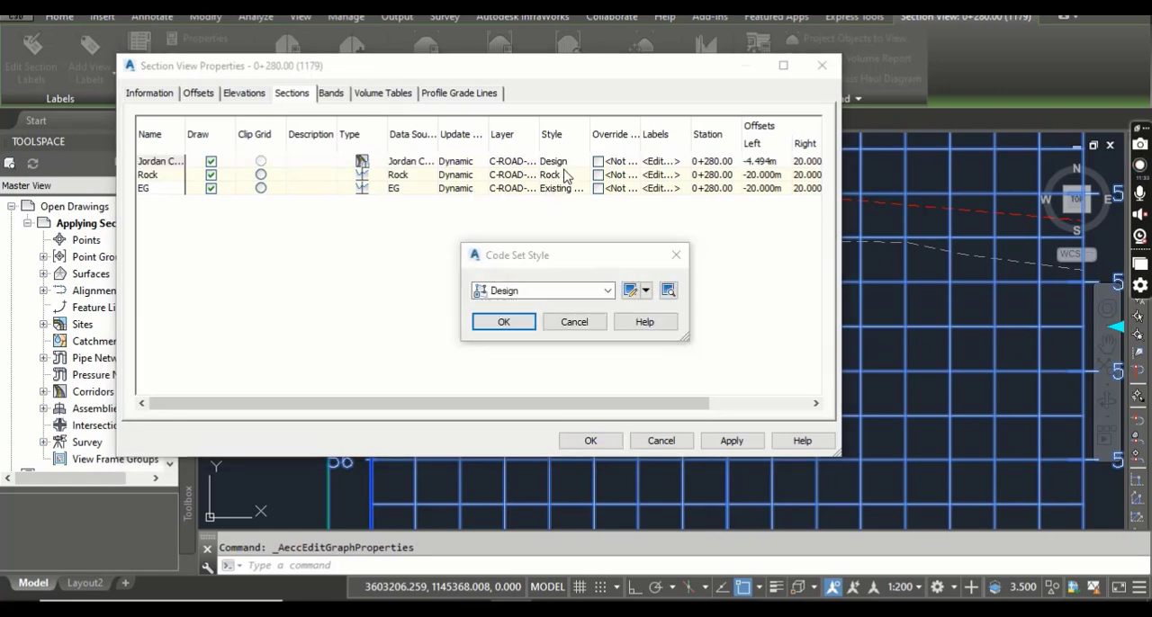
pyautogui.click(675, 254)
pyautogui.click(563, 177)
pyautogui.click(574, 181)
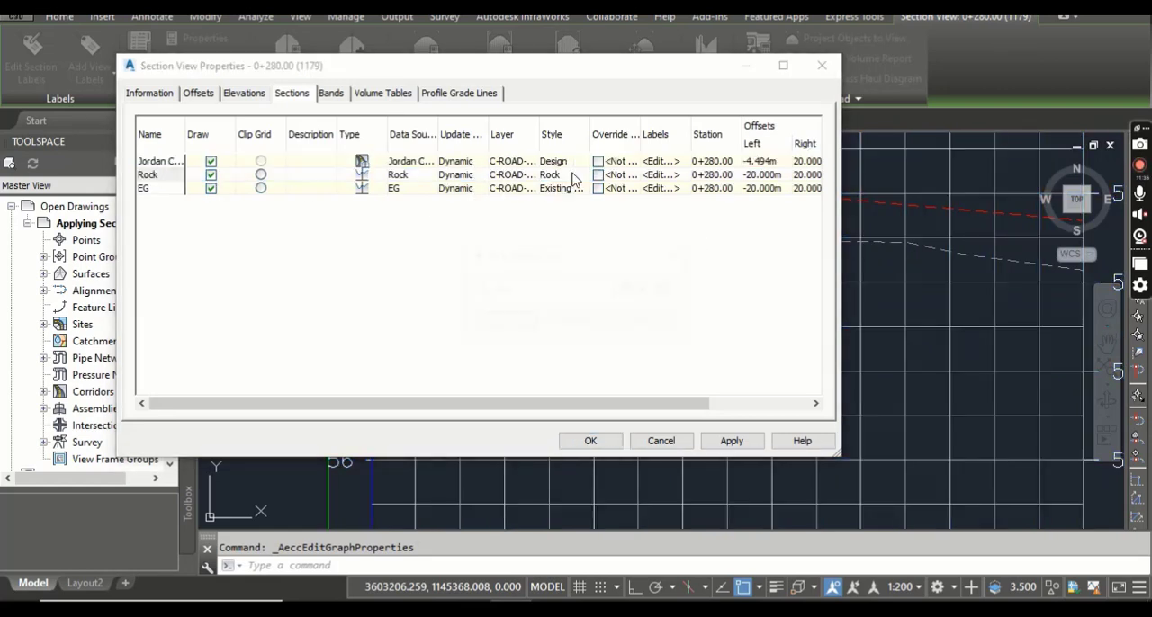
pyautogui.click(608, 290)
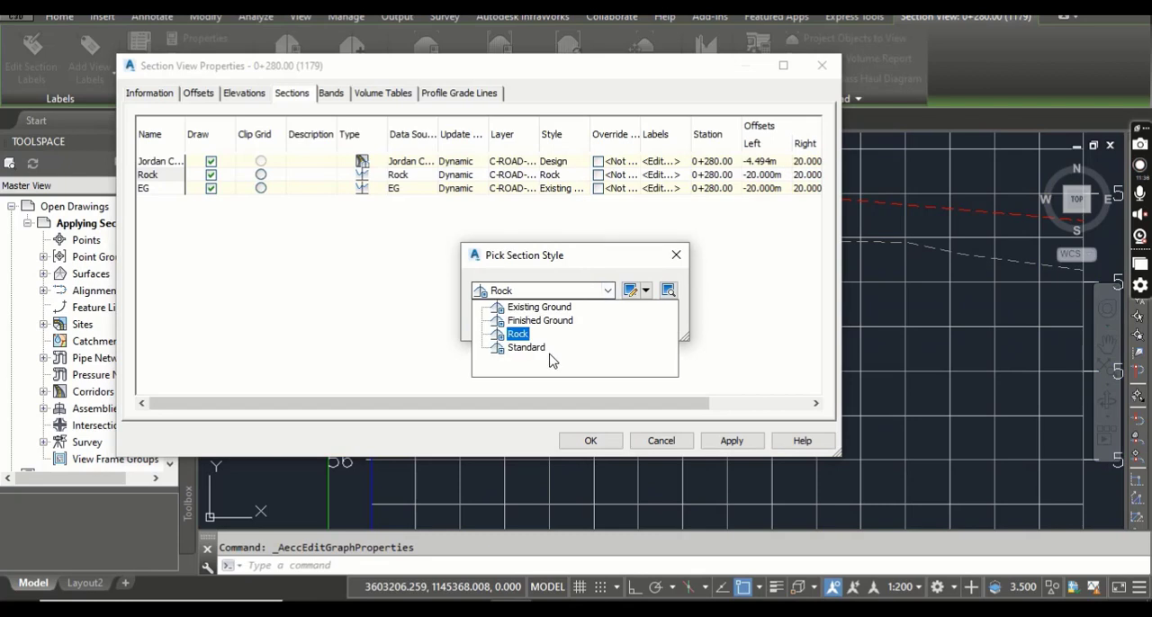
pyautogui.click(436, 330)
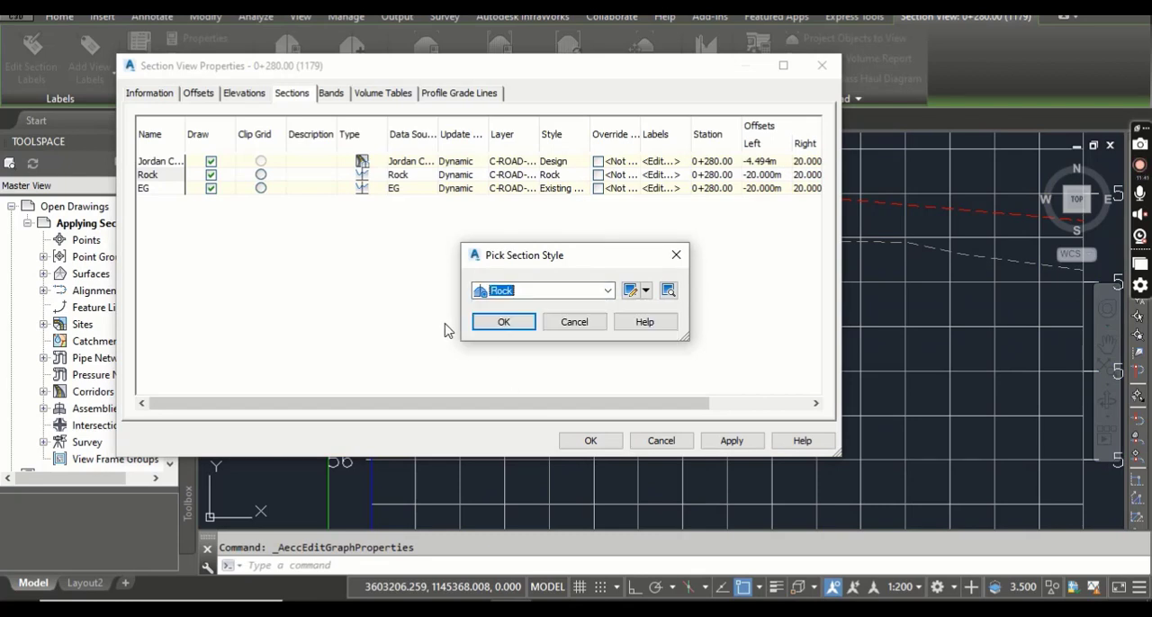
pyautogui.click(504, 322)
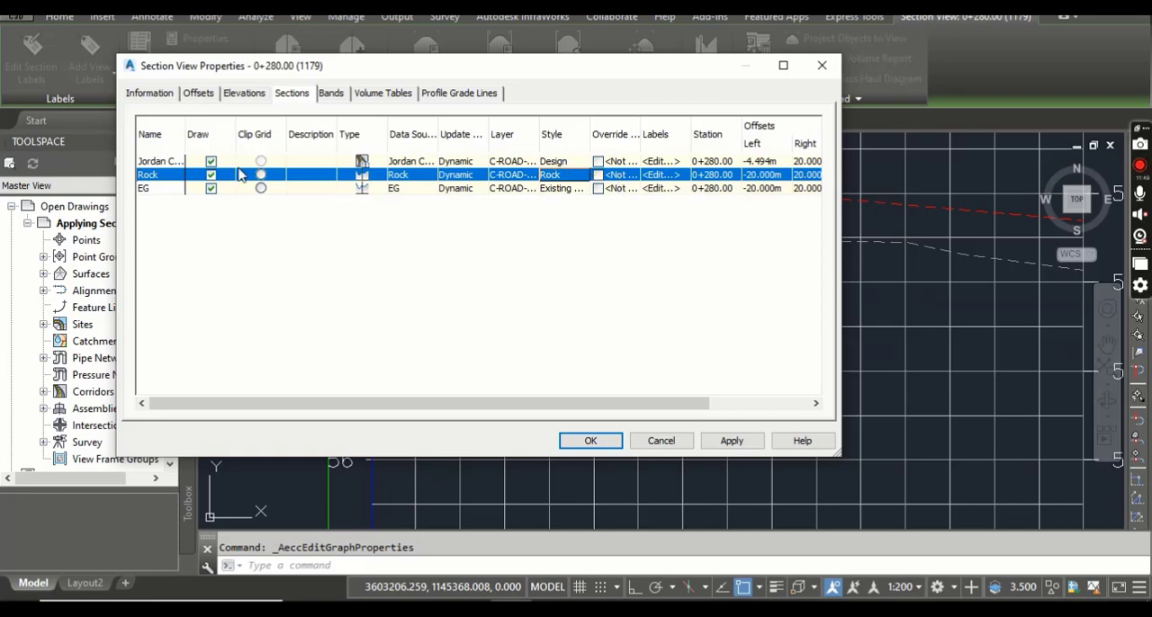
# Assign the Existing Ground style to the EG section, accept the 0+280.00 section view properties and clear the selection.
pyautogui.click(146, 189)
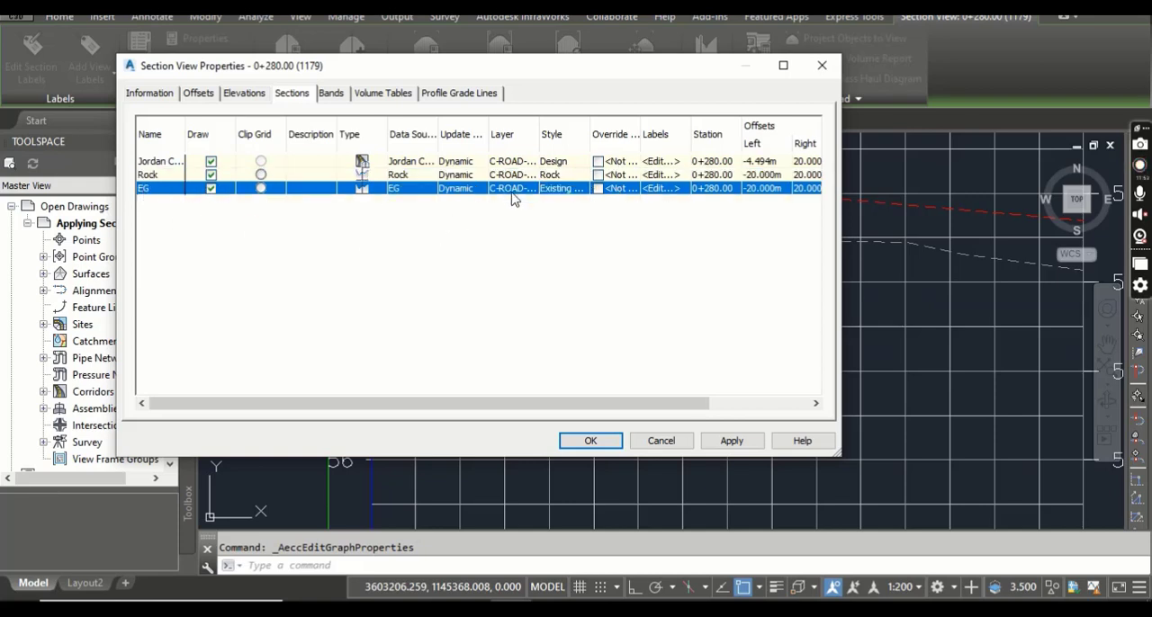
pyautogui.click(580, 190)
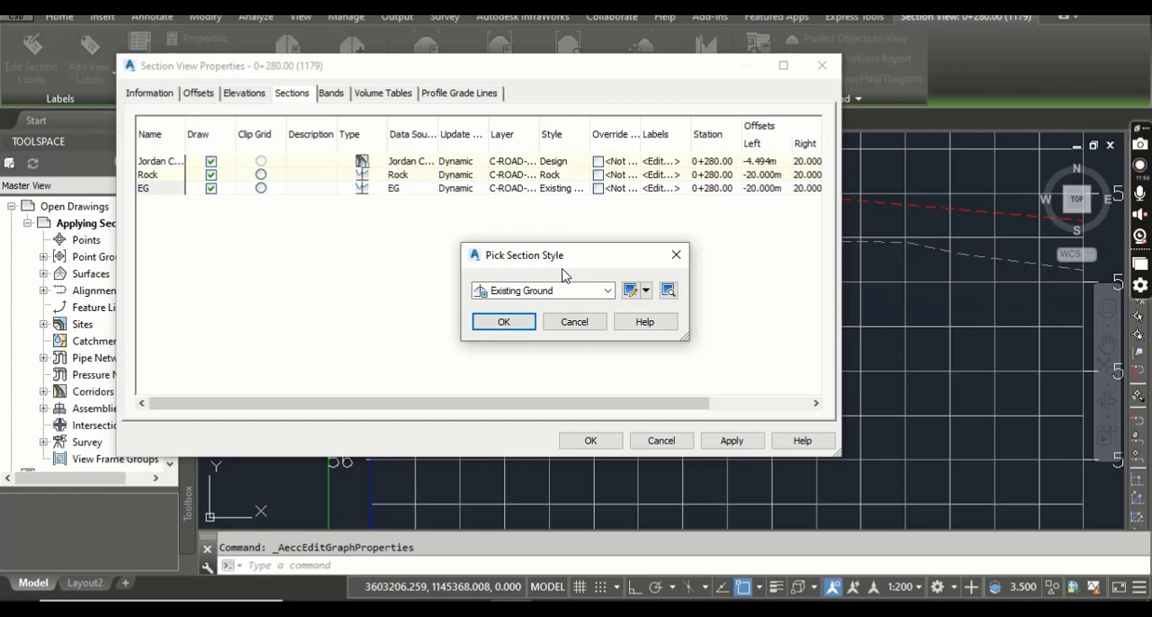
pyautogui.click(505, 322)
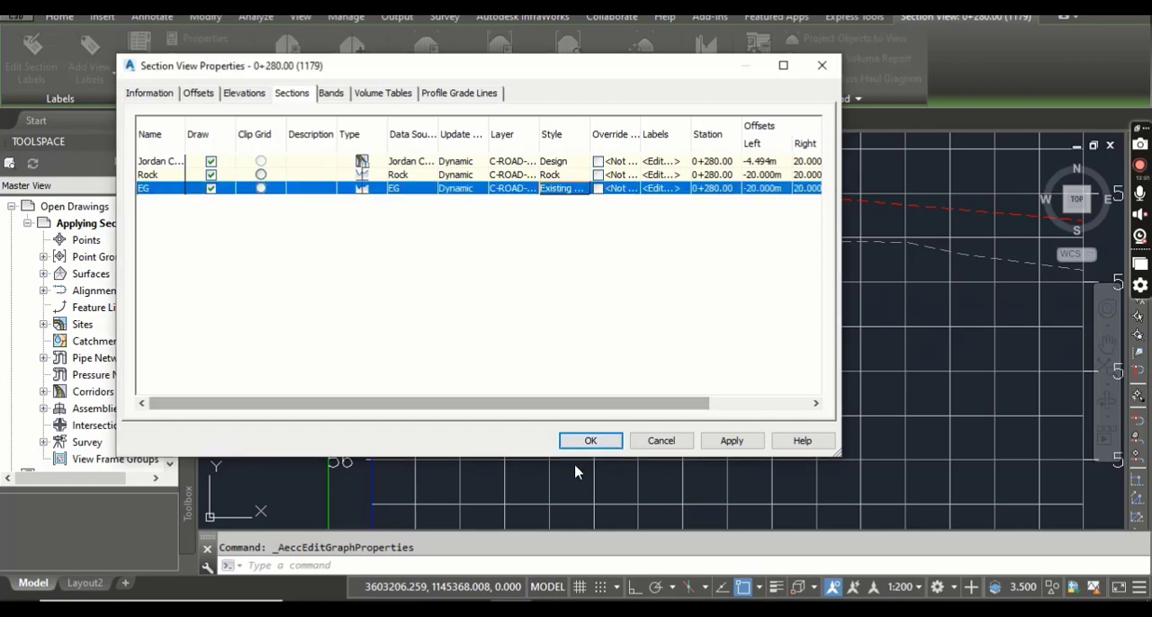
pyautogui.click(589, 441)
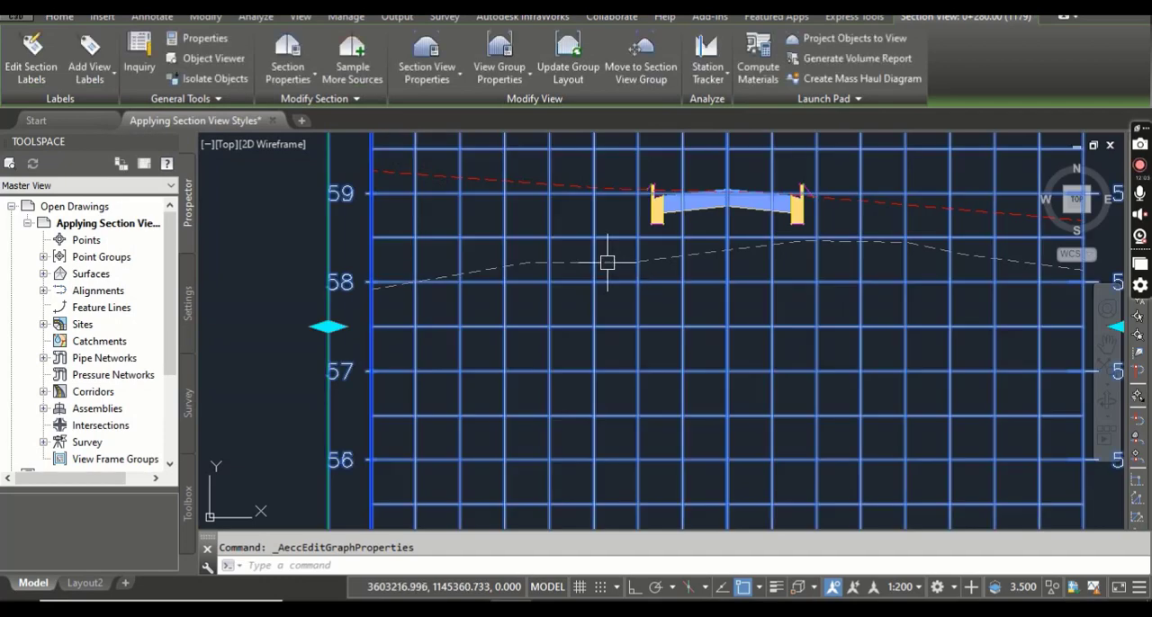
pyautogui.press('Escape')
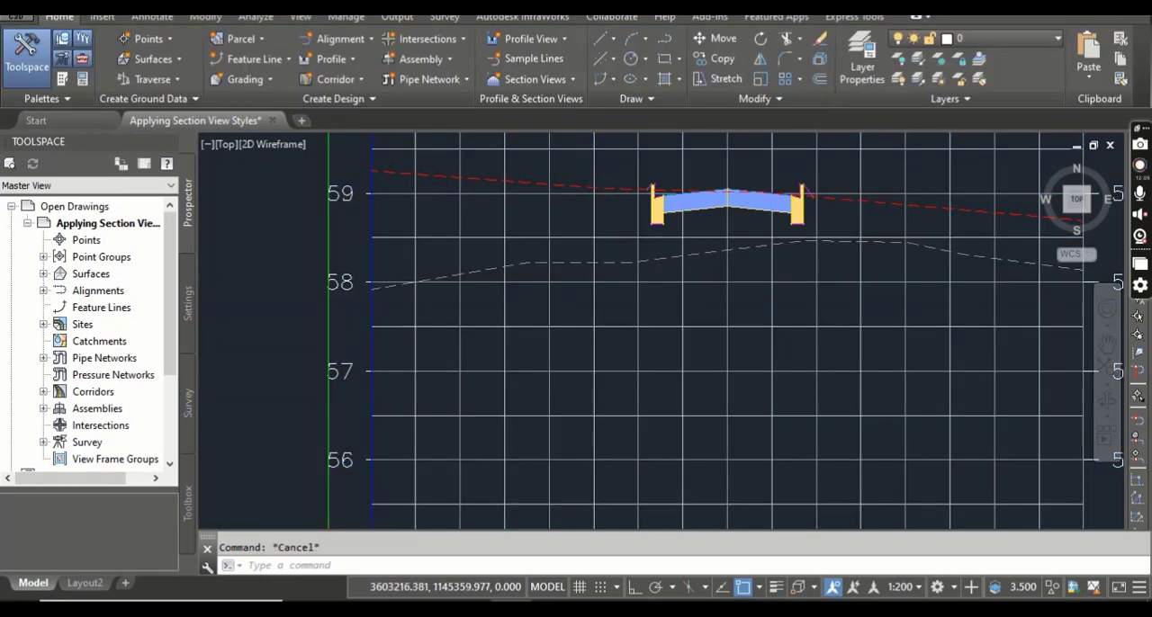
# Switch to the PDF manual and read the end of step 9 and step 10 of the exercise.
pyautogui.scroll(-2, 591, 276)
pyautogui.click(560, 604)
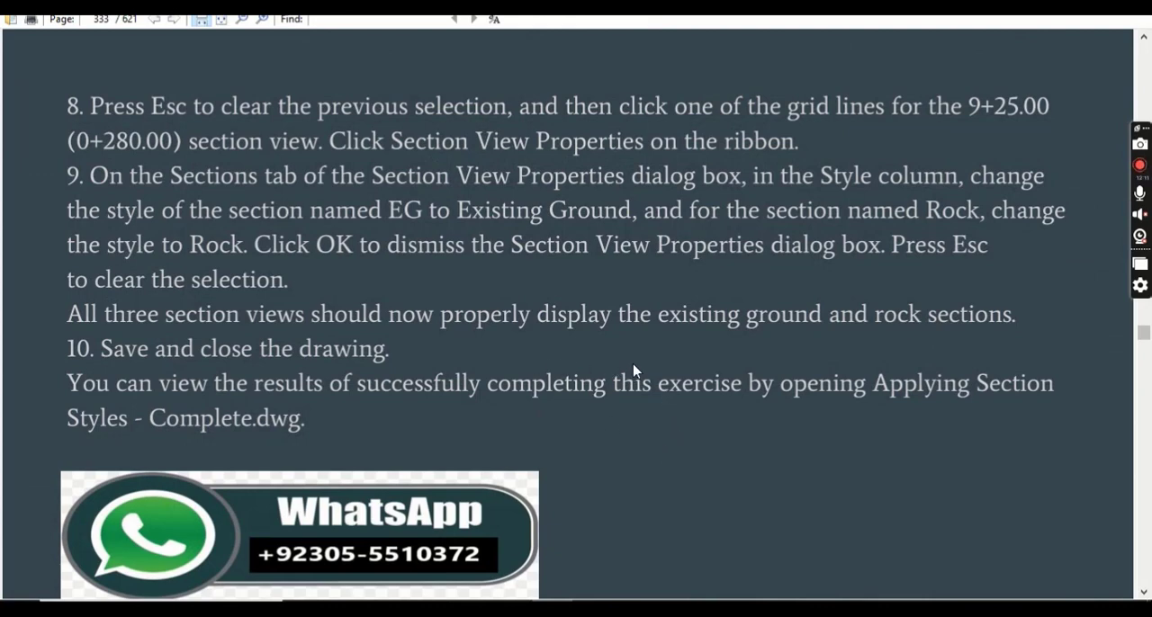
pyautogui.scroll(-3, 648, 360)
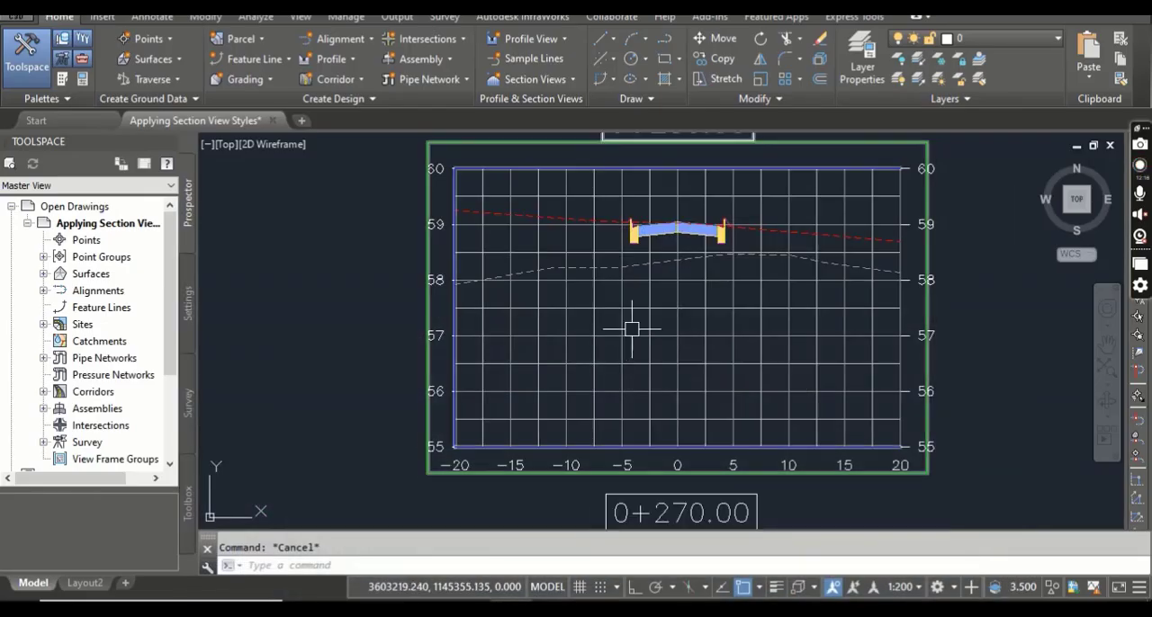
# Return to Civil 3D and examine the rock and existing ground sections in the 0+260.00, 0+270.00 and 0+280.00 section views.
pyautogui.scroll(-3, 603, 269)
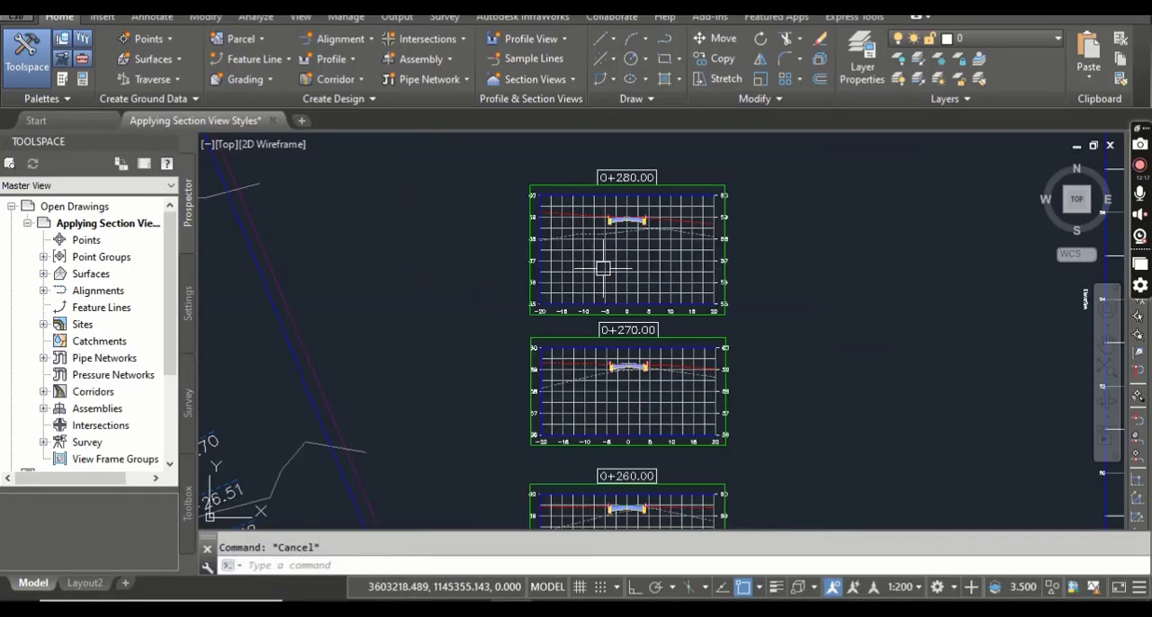
pyautogui.moveTo(603, 330); pyautogui.dragTo(579, 224, button='middle')
pyautogui.scroll(3, 517, 411)
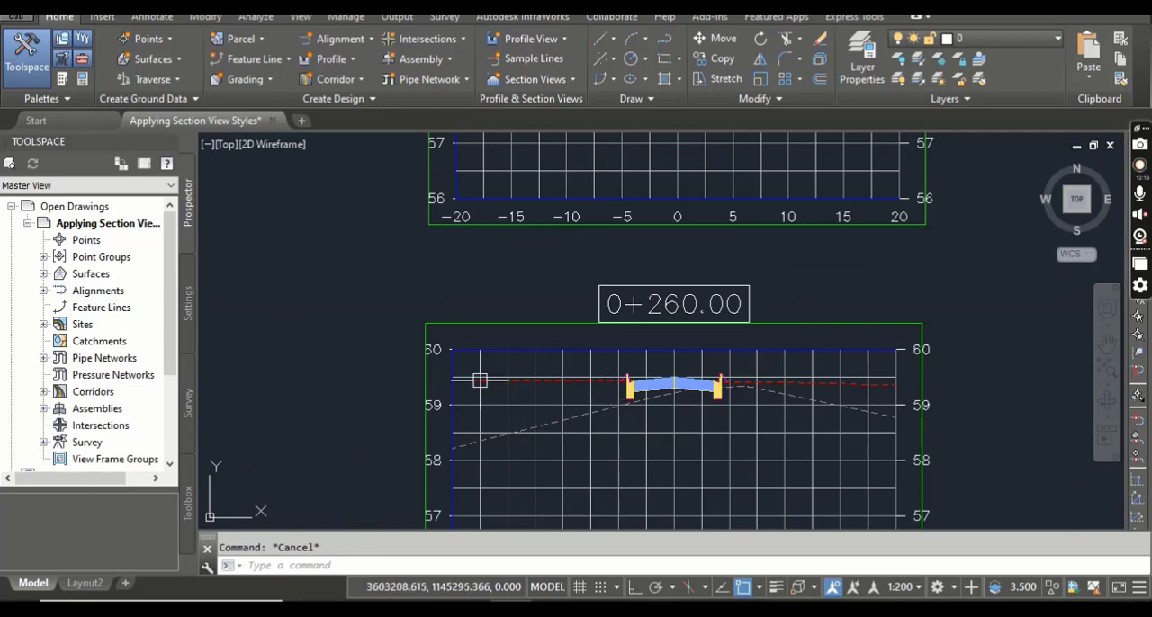
pyautogui.scroll(-2, 527, 378)
pyautogui.scroll(3, 584, 421)
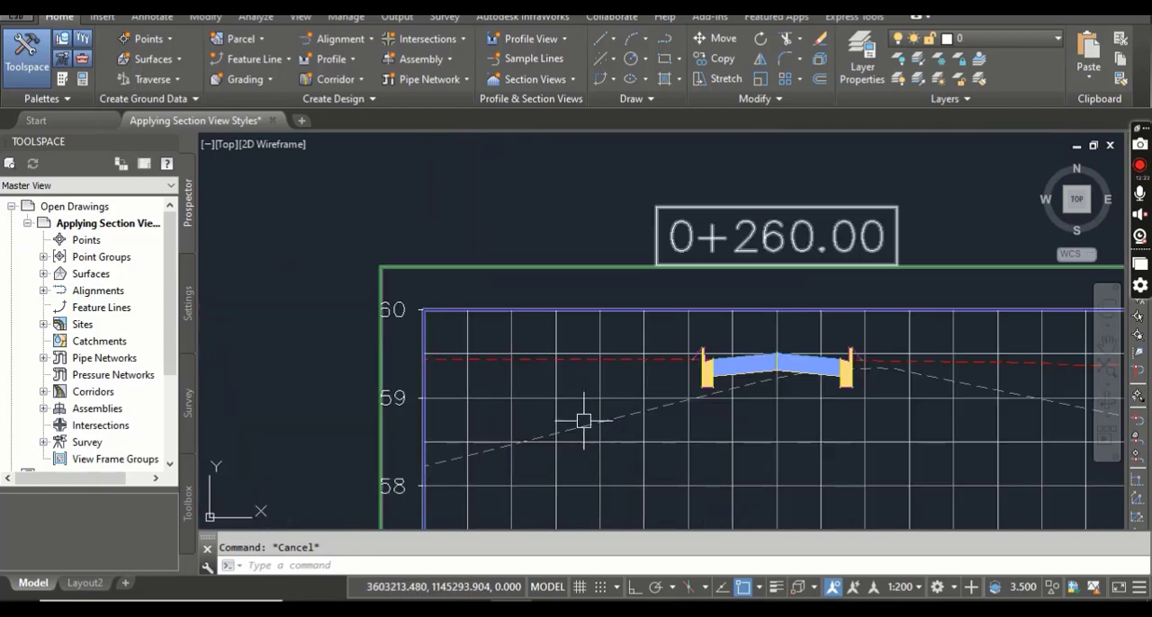
pyautogui.moveTo(555, 399); pyautogui.dragTo(573, 446, button='middle')
pyautogui.scroll(4, 578, 401)
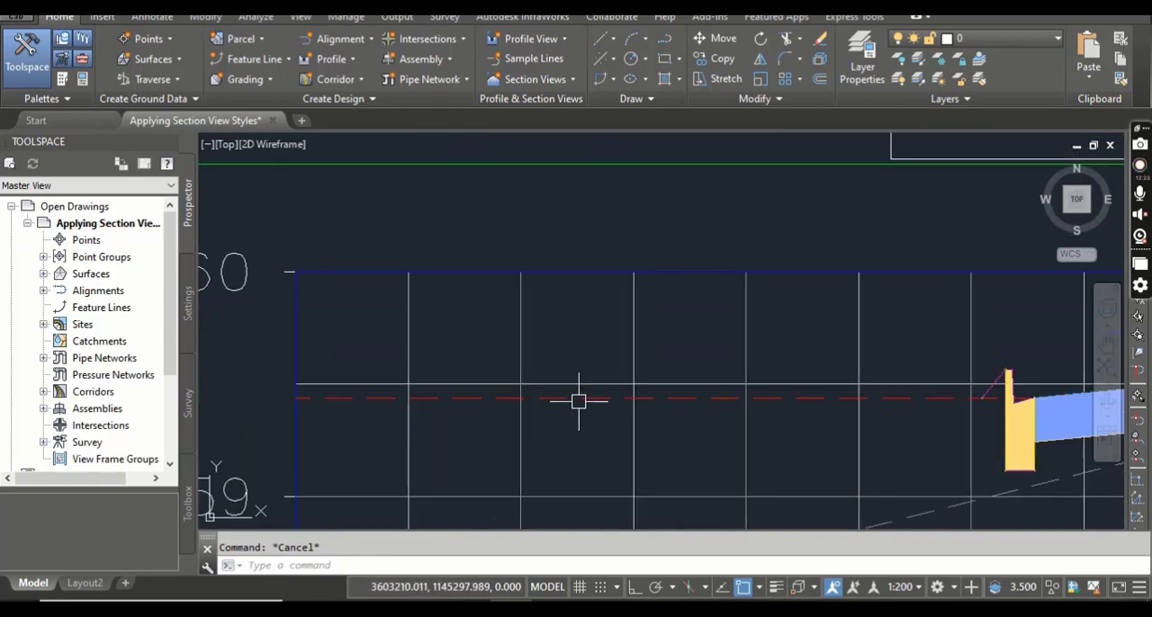
pyautogui.scroll(-2, 586, 410)
pyautogui.moveTo(586, 407); pyautogui.dragTo(583, 486, button='middle')
pyautogui.scroll(-3, 583, 460)
pyautogui.moveTo(486, 379); pyautogui.dragTo(532, 388, button='middle')
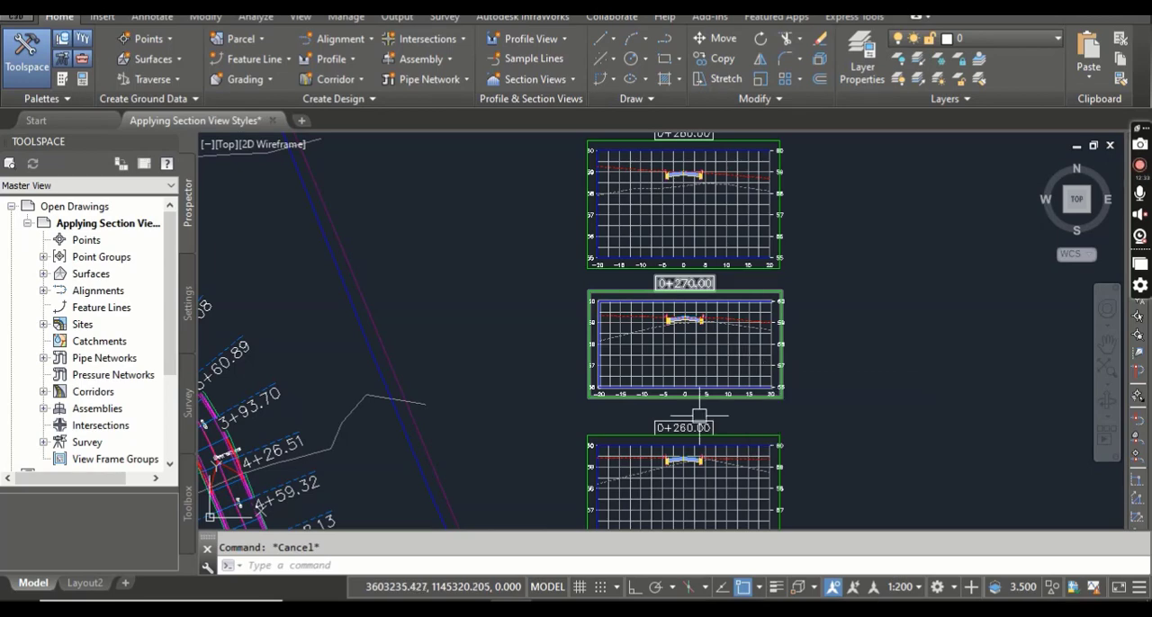
# Recheck the exercise's closing steps in the PDF manual, and switch to YouTube to browse the Civil 3d Pro Designer channel's playlists.
pyautogui.click(554, 607)
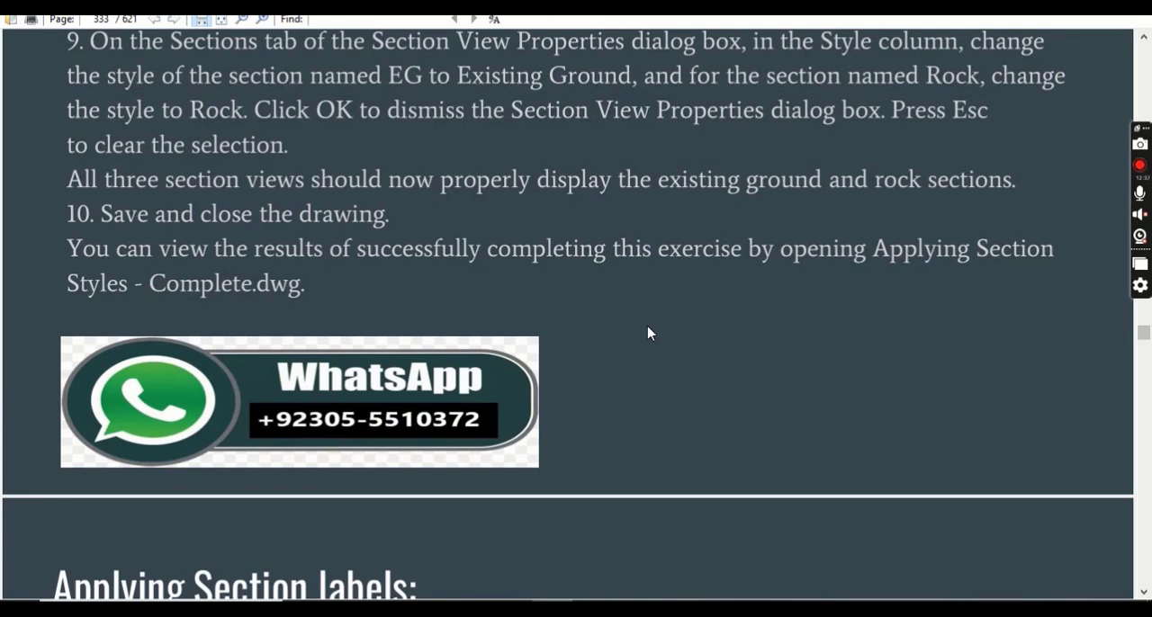
pyautogui.scroll(-3, 648, 333)
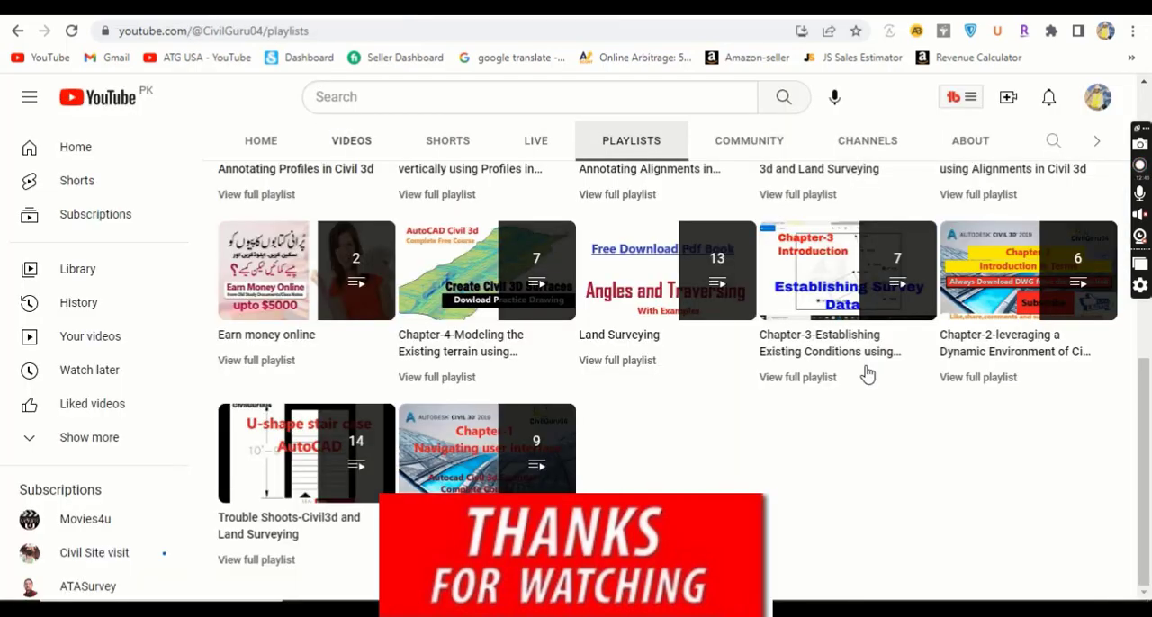
pyautogui.scroll(8, 738, 423)
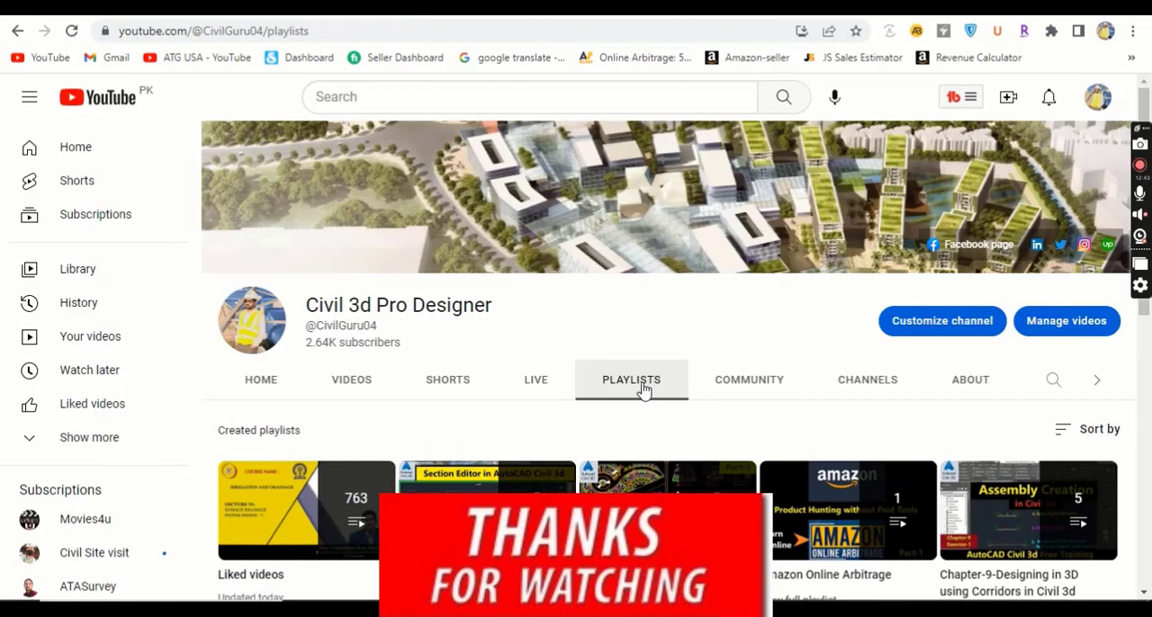